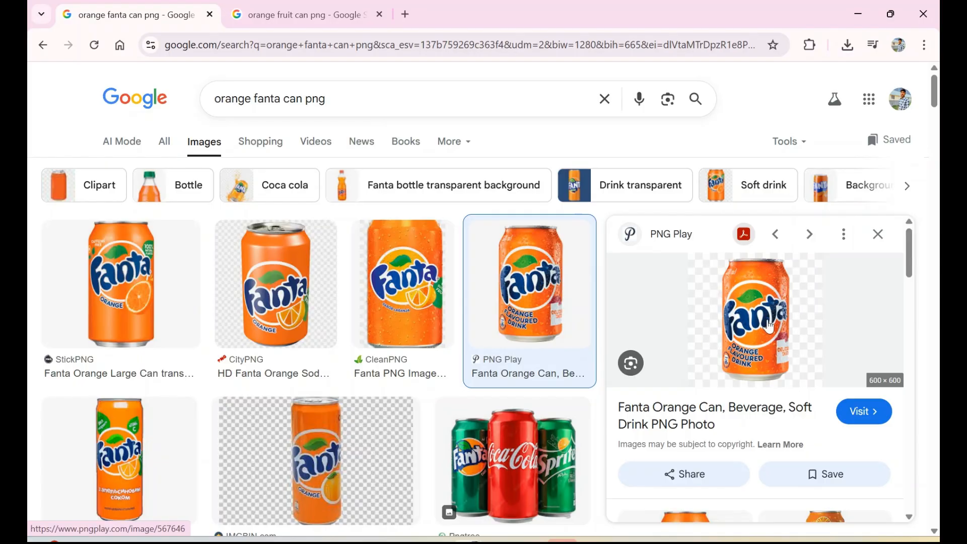
- Copy the PNG Play image of the orange Fanta can from the Google Images results
{"action": "left_click", "coordinate": [406, 315]}
{"action": "left_click", "coordinate": [529, 297]}
{"action": "right_click", "coordinate": [751, 306]}
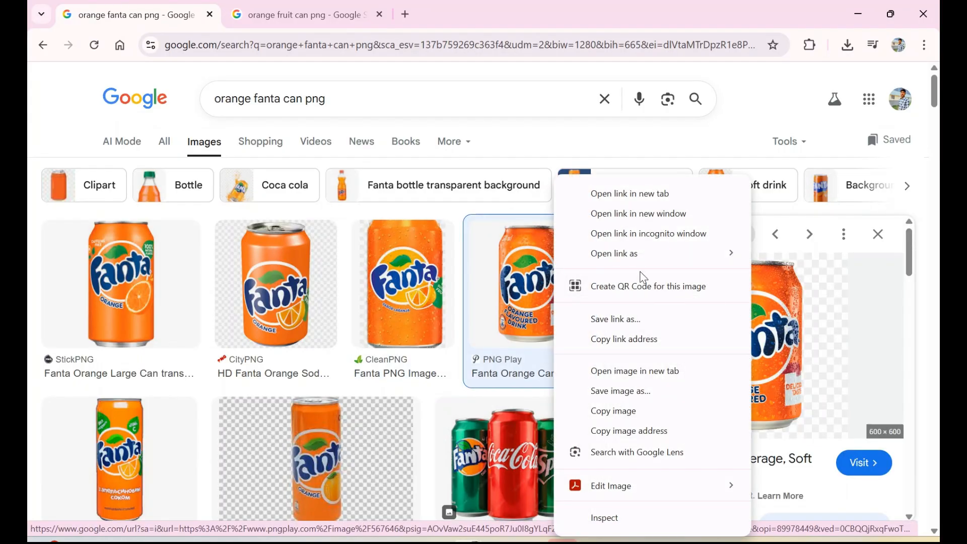
{"action": "left_click", "coordinate": [627, 410]}
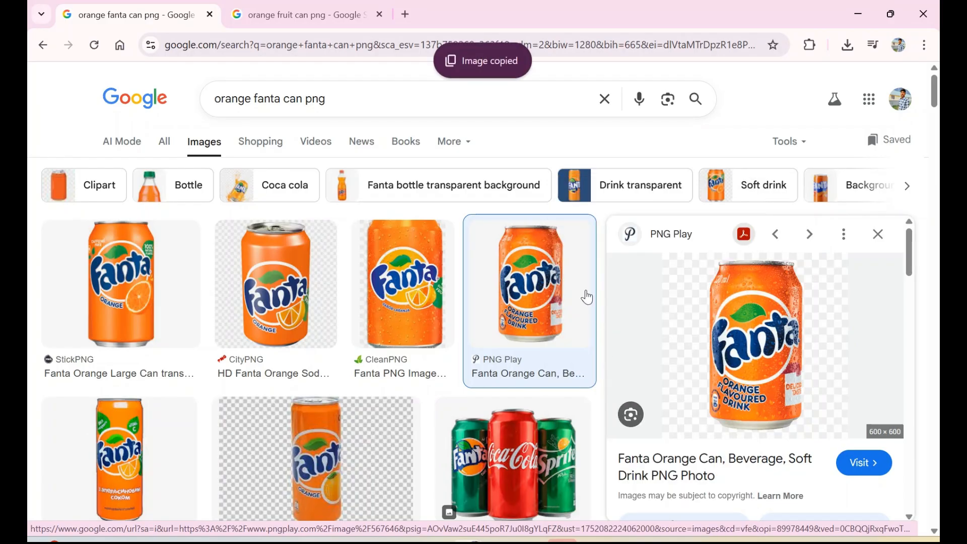
- Switch to the blank Canva presentation, paste the Fanta can image and place it at the slide's bottom centre
{"action": "key", "text": "alt+Tab"}
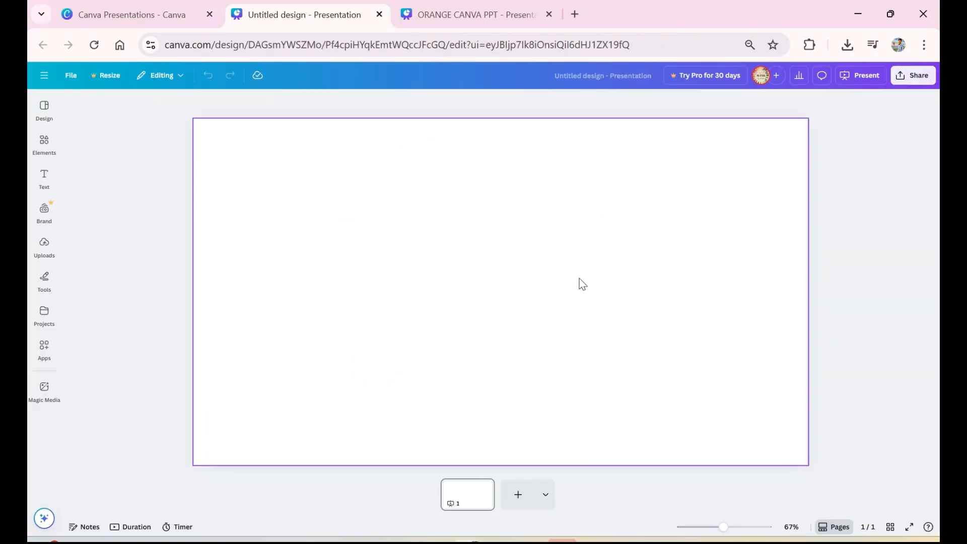
{"action": "right_click", "coordinate": [375, 218]}
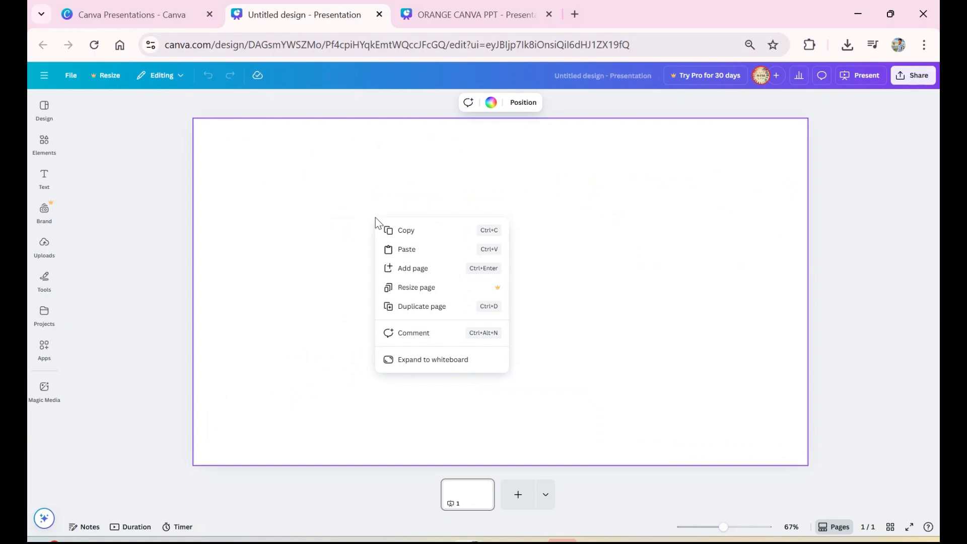
{"action": "left_click", "coordinate": [395, 250]}
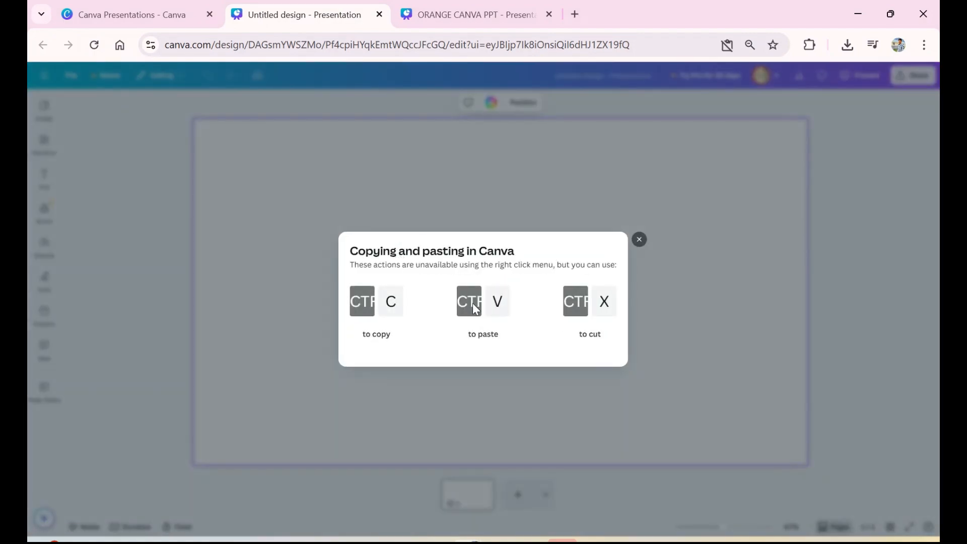
{"action": "left_click", "coordinate": [639, 240]}
{"action": "key", "text": "ctrl+v"}
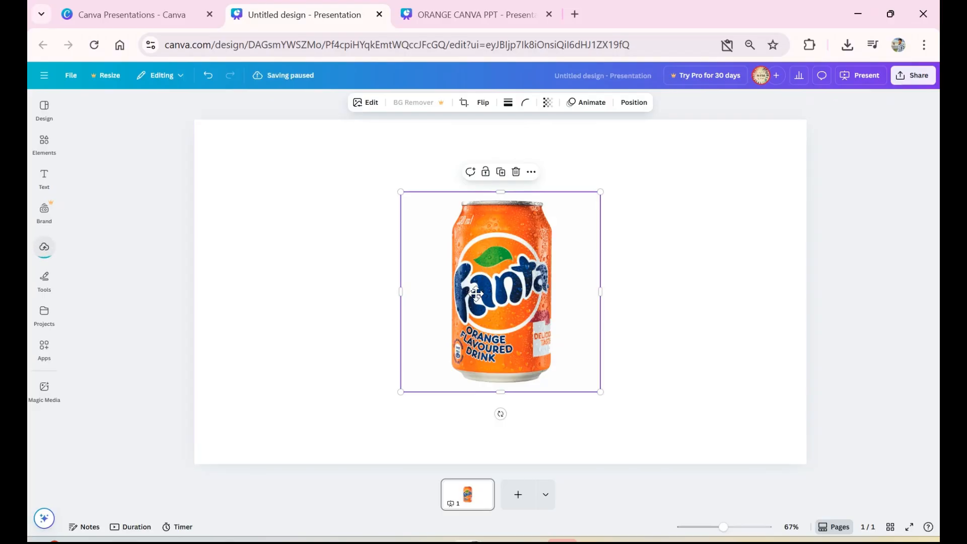
{"action": "left_click_drag", "start_coordinate": [475, 293], "coordinate": [491, 346]}
{"action": "left_click", "coordinate": [337, 253]}
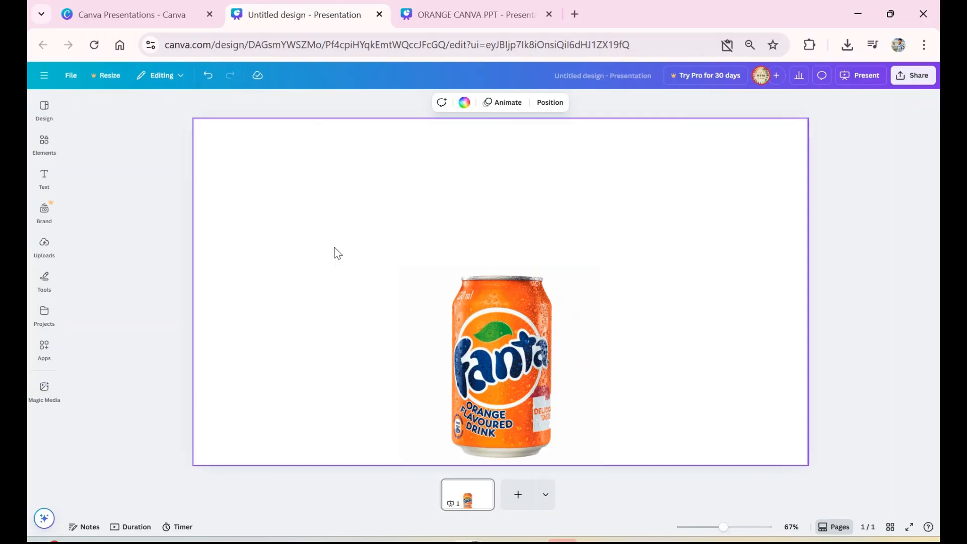
- Switch to the Google Images results for "orange fruit can png" and copy the Vecteezy whole orange with a leaf
{"action": "key", "text": "alt+Tab"}
{"action": "left_click", "coordinate": [311, 8]}
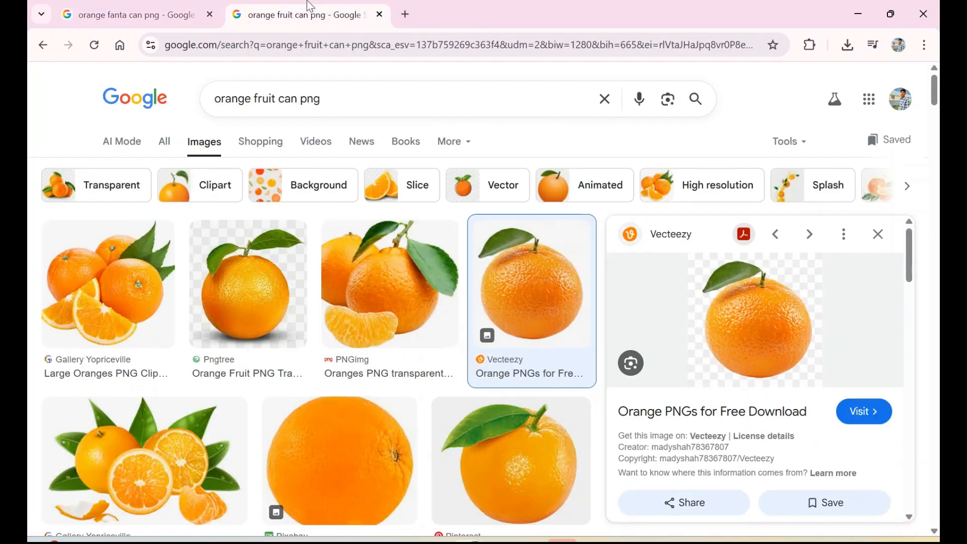
{"action": "right_click", "coordinate": [743, 328]}
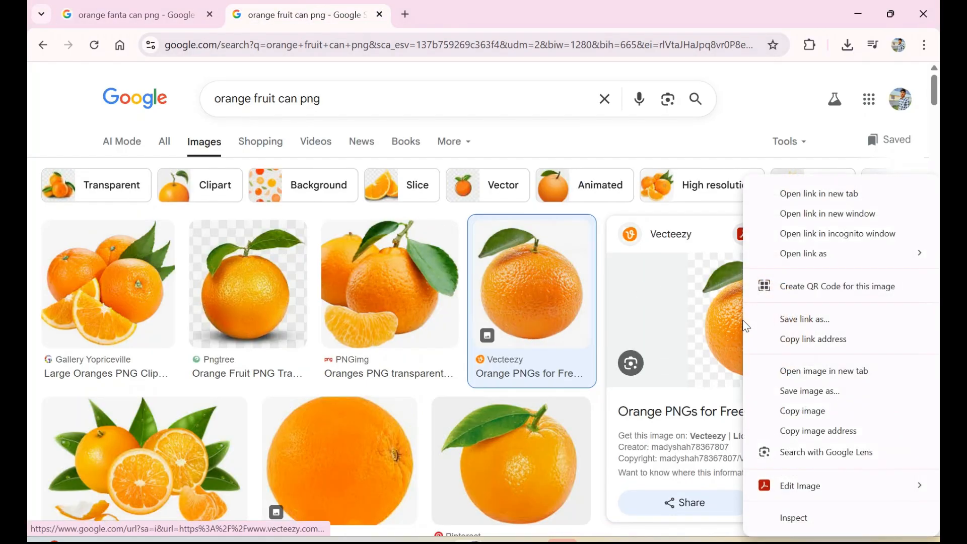
{"action": "left_click", "coordinate": [803, 410]}
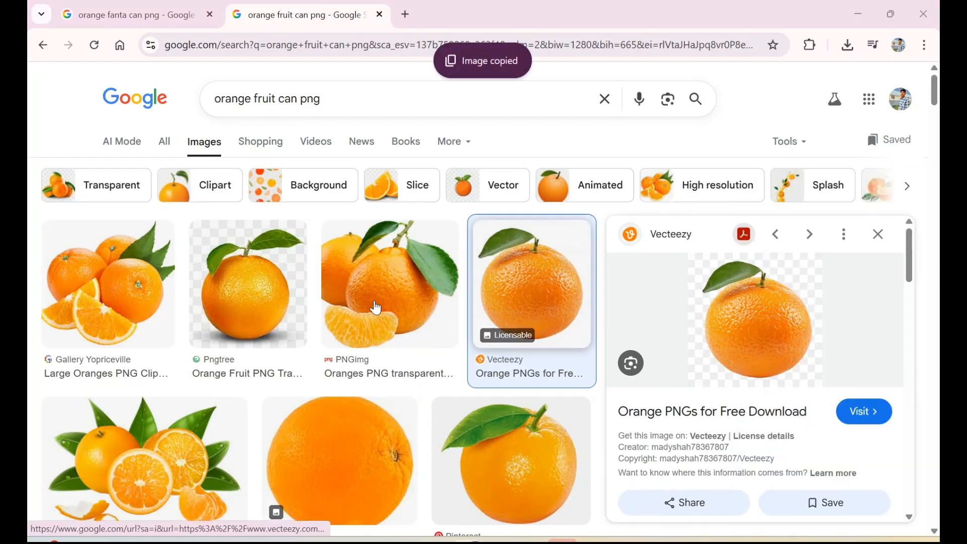
- Switch to the Canva design, paste the whole orange, and shrink and position it on the slide left of the Fanta can
{"action": "key", "text": "alt+Tab"}
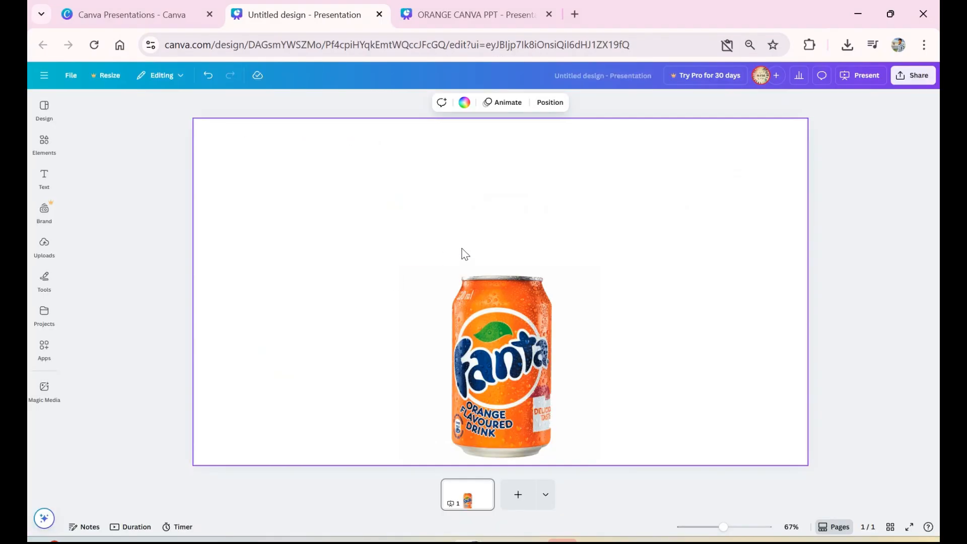
{"action": "key", "text": "ctrl+v"}
{"action": "left_click_drag", "start_coordinate": [506, 282], "coordinate": [332, 286]}
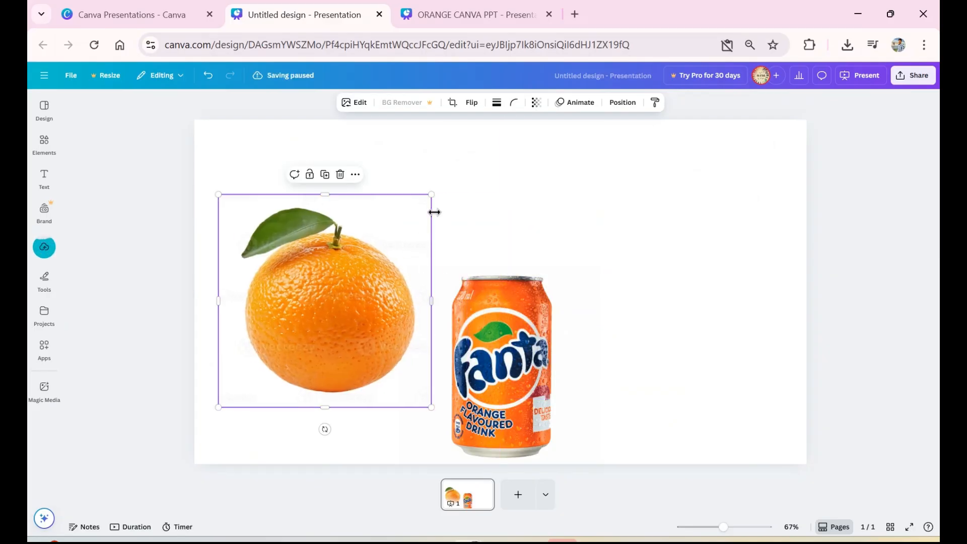
{"action": "left_click_drag", "start_coordinate": [431, 194], "coordinate": [357, 265]}
{"action": "left_click_drag", "start_coordinate": [289, 328], "coordinate": [311, 330]}
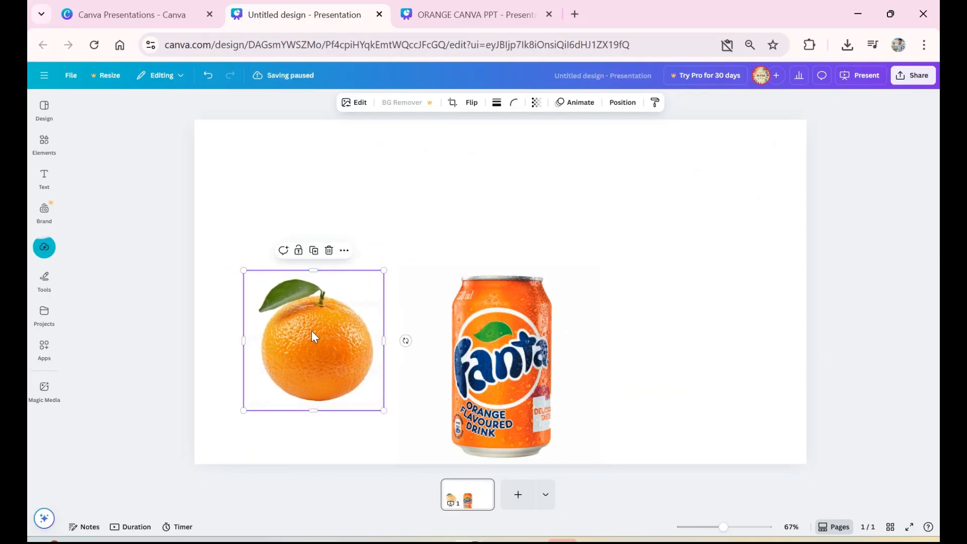
- Switch back to the Google orange fruit results and copy the Vecteezy image of the halved orange
{"action": "key", "text": "alt+Tab"}
{"action": "scroll", "coordinate": [313, 334], "scroll_direction": "down", "scroll_amount": 8}
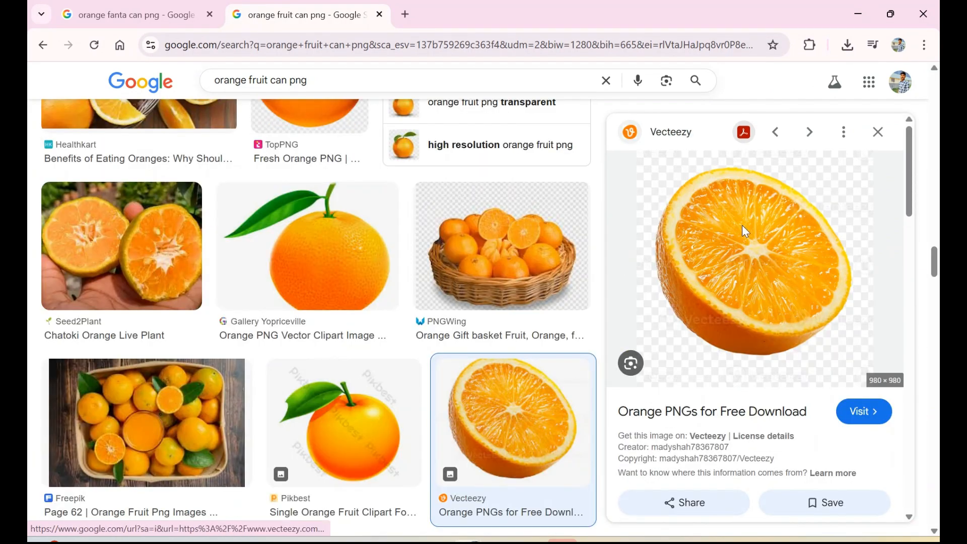
{"action": "right_click", "coordinate": [742, 232]}
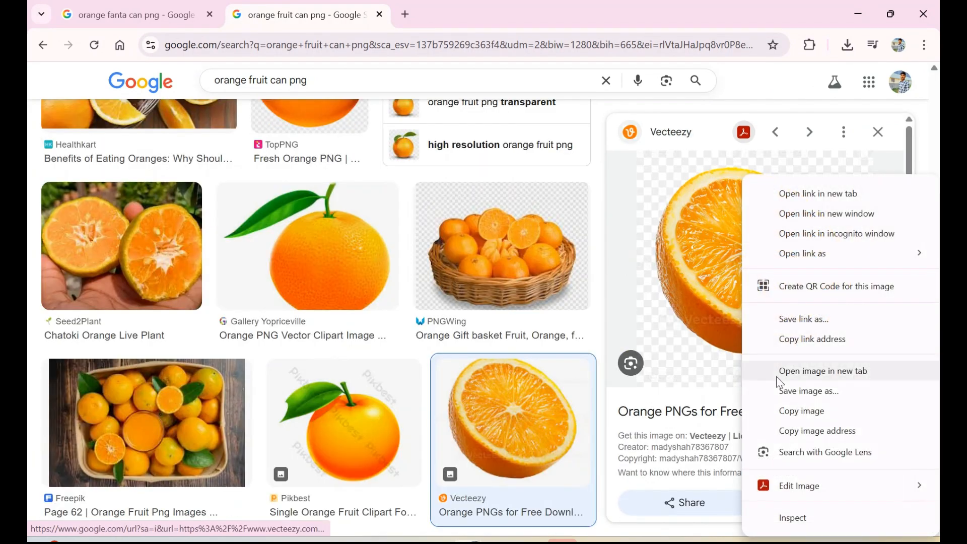
{"action": "left_click", "coordinate": [788, 412]}
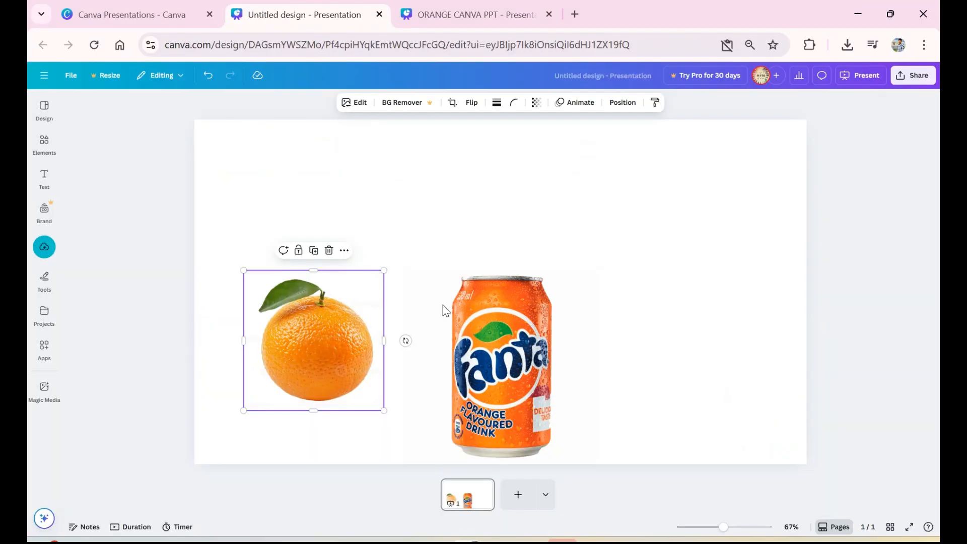
- Paste the halved orange into the Canva slide, and shrink and position it right of the Fanta can, level with the whole orange
{"action": "left_click", "coordinate": [493, 210]}
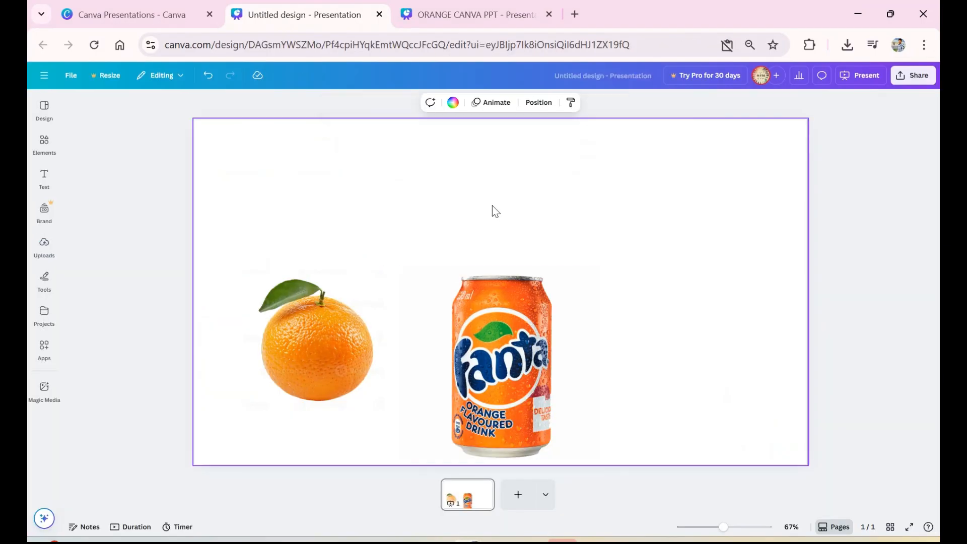
{"action": "key", "text": "ctrl+v"}
{"action": "left_click_drag", "start_coordinate": [554, 250], "coordinate": [718, 272]}
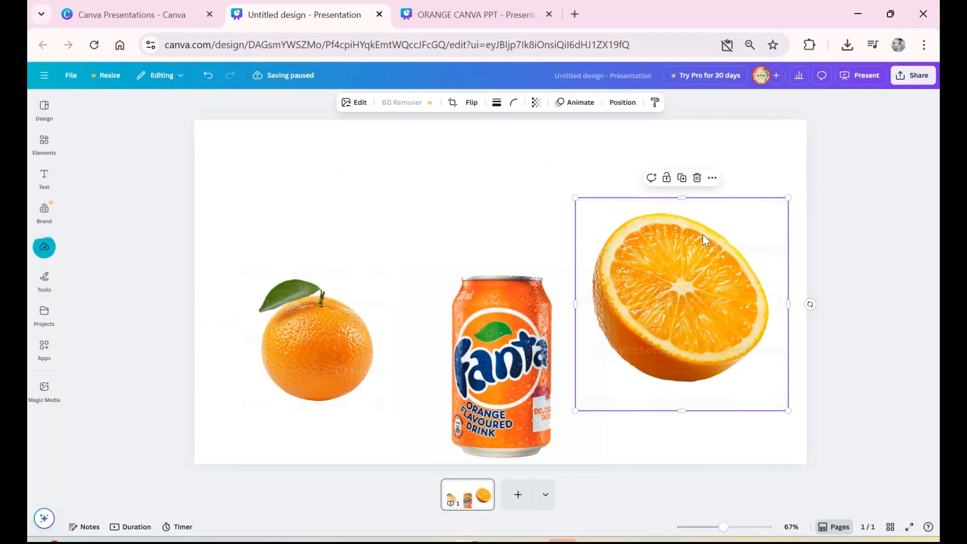
{"action": "left_click_drag", "start_coordinate": [779, 213], "coordinate": [725, 259]}
{"action": "left_click_drag", "start_coordinate": [656, 326], "coordinate": [688, 337]}
{"action": "left_click", "coordinate": [380, 234]}
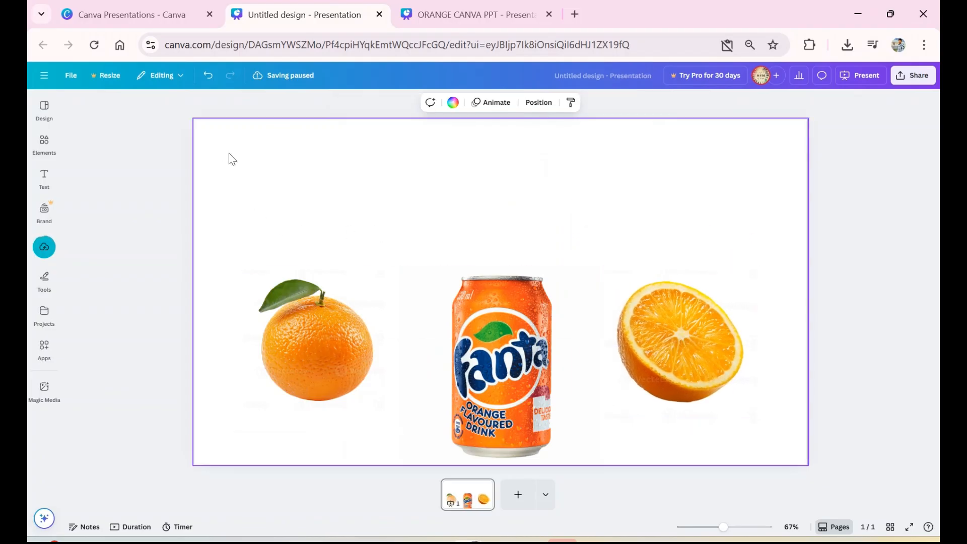
- Add a text box above the Fanta can and replace its placeholder text with "ORANGE"
{"action": "left_click", "coordinate": [46, 180]}
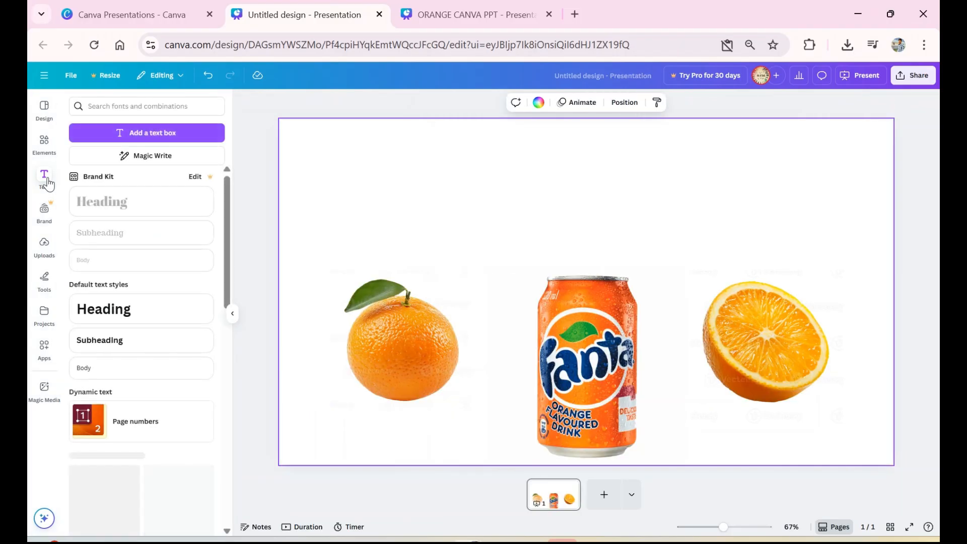
{"action": "left_click", "coordinate": [137, 132]}
{"action": "left_click", "coordinate": [491, 191]}
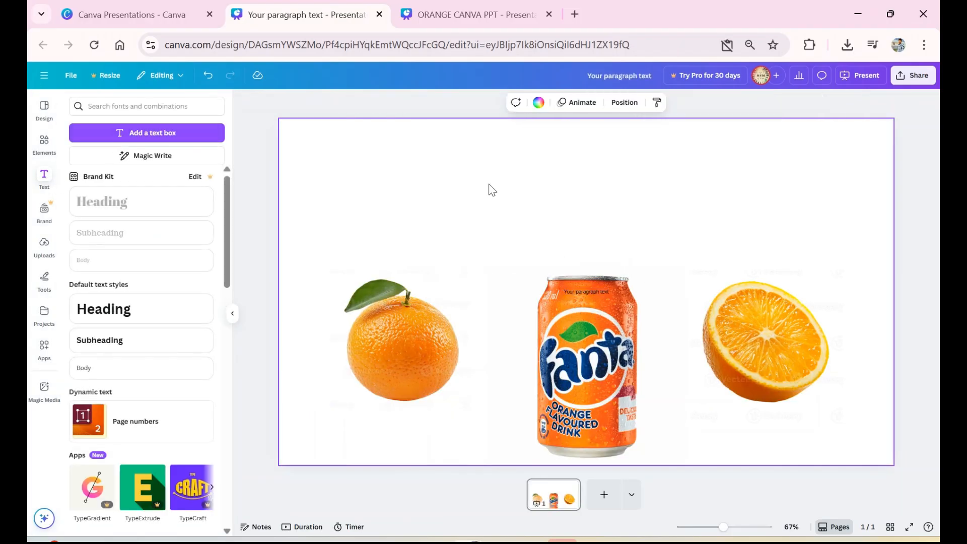
{"action": "left_click", "coordinate": [577, 296]}
{"action": "left_click_drag", "start_coordinate": [576, 296], "coordinate": [542, 217]}
{"action": "double_click", "coordinate": [543, 213]}
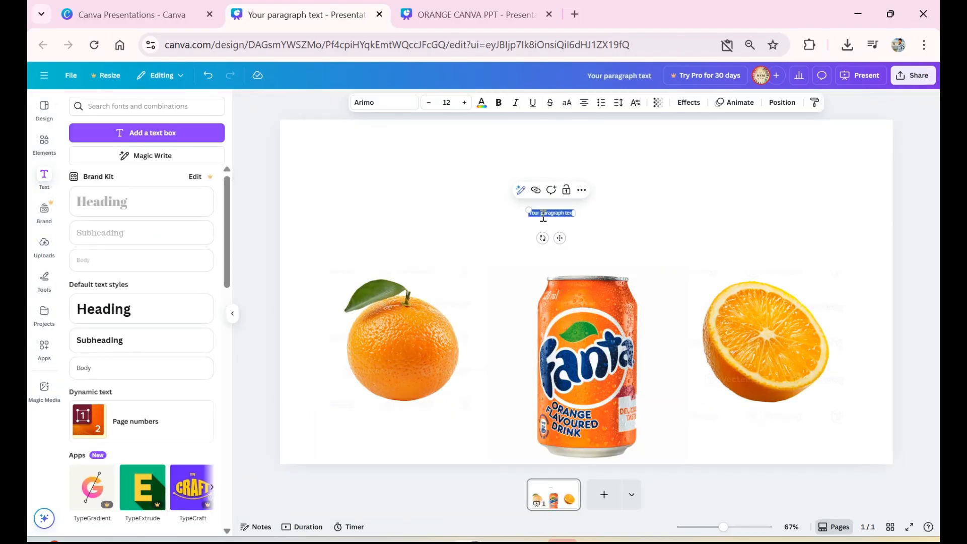
{"action": "key", "text": "BackSpace"}
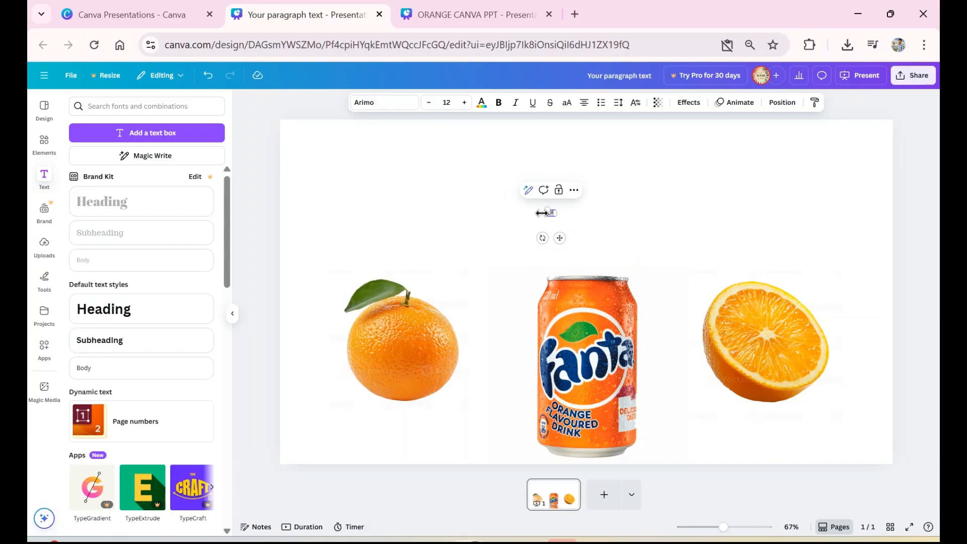
{"action": "left_click", "coordinate": [509, 186]}
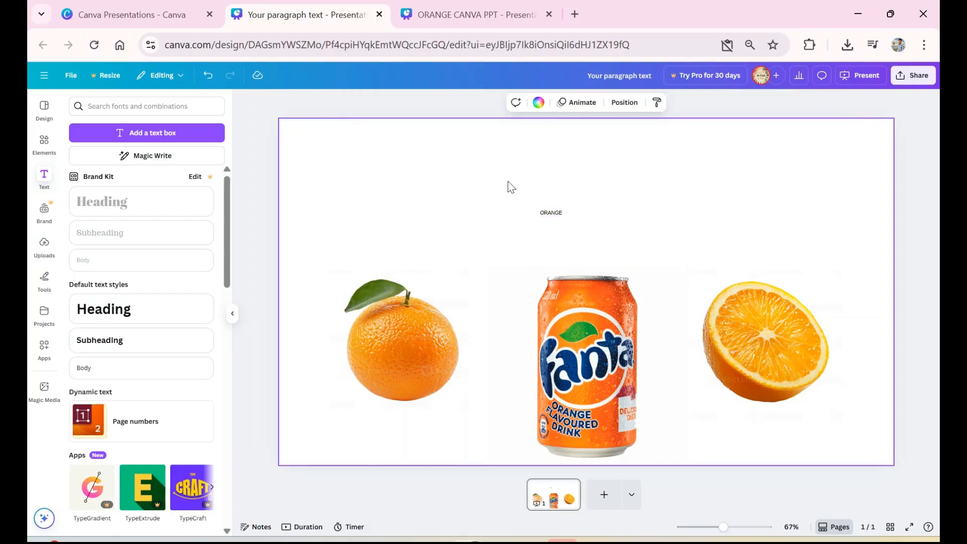
- Widen the ORANGE text box, enlarge its text to about size 119 and centre it above the Fanta can
{"action": "left_click", "coordinate": [552, 213]}
{"action": "left_click_drag", "start_coordinate": [578, 218], "coordinate": [617, 218]}
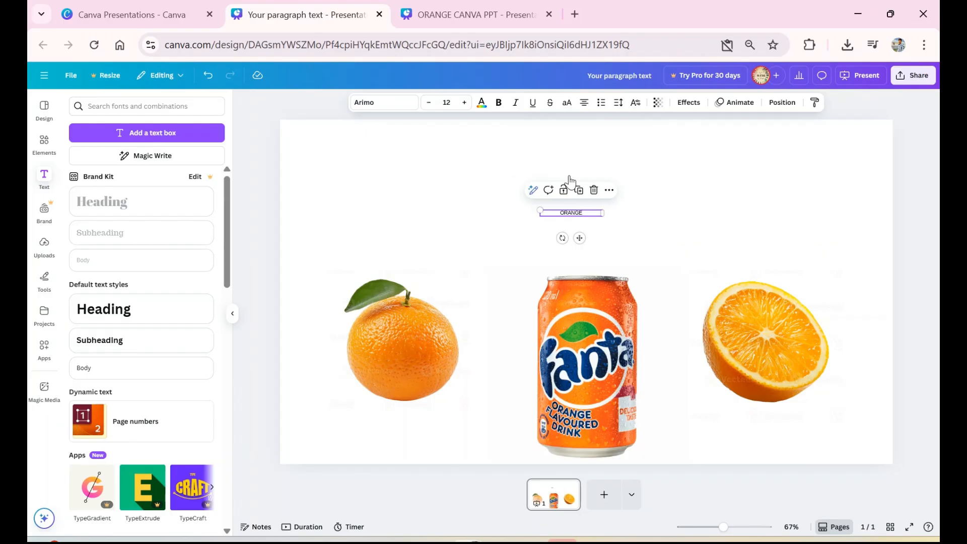
{"action": "left_click", "coordinate": [464, 102]}
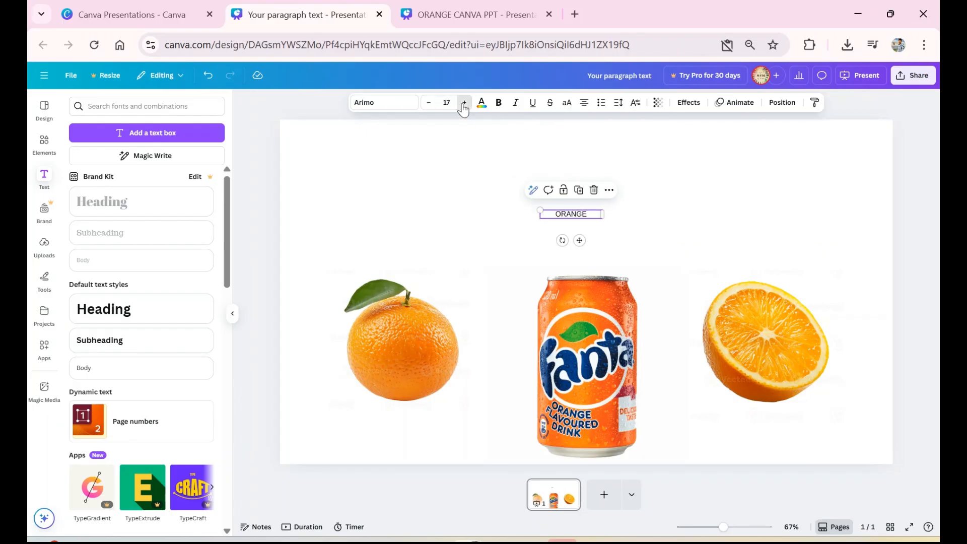
{"action": "left_click", "coordinate": [464, 103]}
{"action": "left_click", "coordinate": [463, 102]}
{"action": "left_click", "coordinate": [464, 102]}
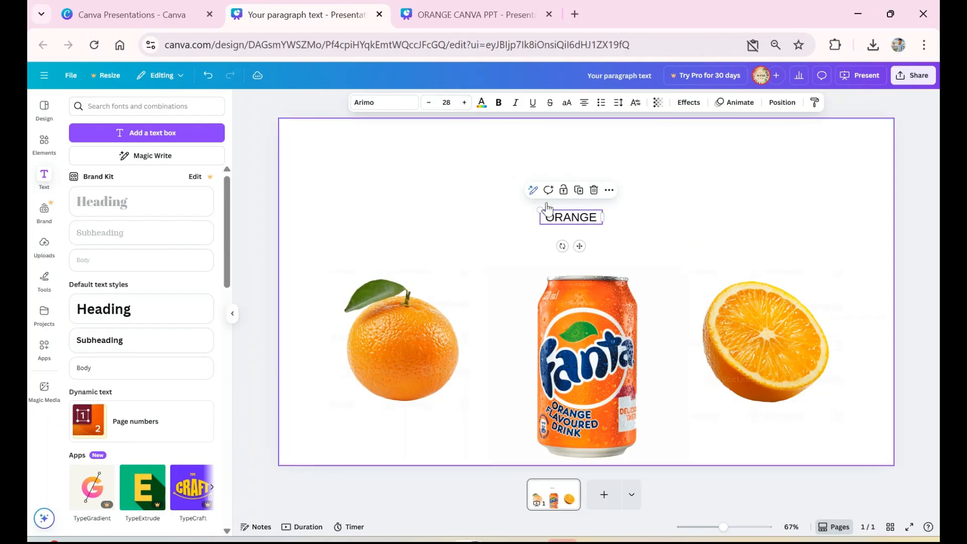
{"action": "left_click_drag", "start_coordinate": [539, 209], "coordinate": [343, 132]}
{"action": "left_click_drag", "start_coordinate": [436, 191], "coordinate": [566, 198]}
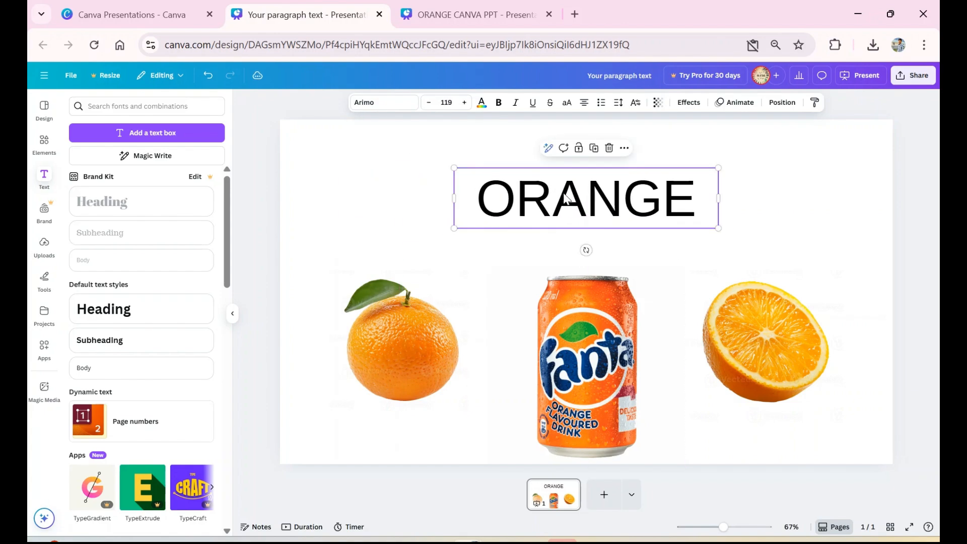
- Change the ORANGE heading's font to Gagalin and set its font size to 143
{"action": "left_click", "coordinate": [393, 102]}
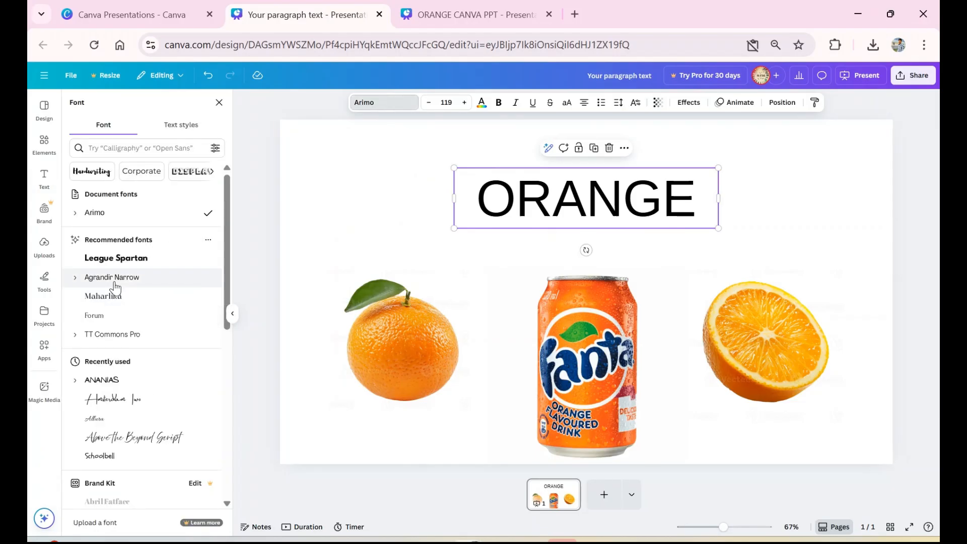
{"action": "left_click", "coordinate": [116, 259]}
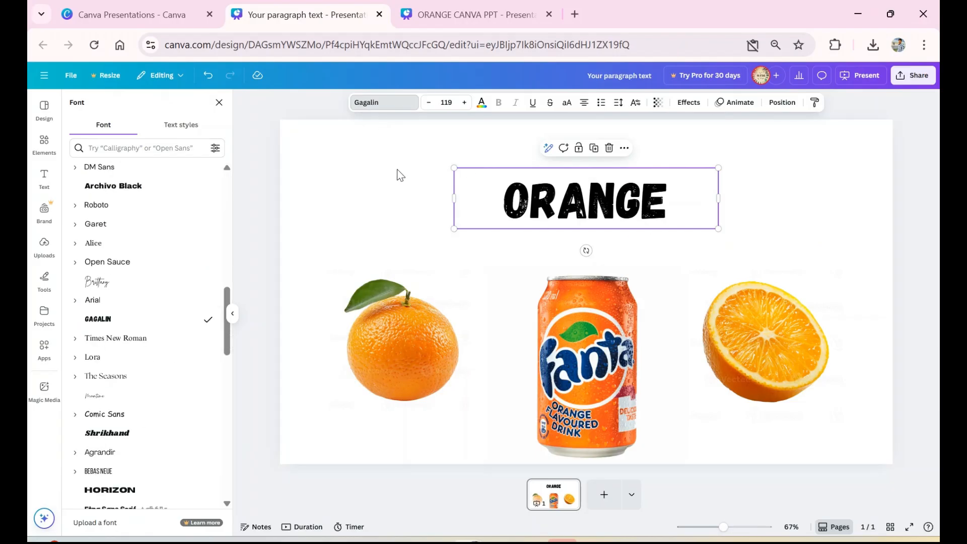
{"action": "left_click", "coordinate": [464, 103]}
{"action": "left_click", "coordinate": [463, 103]}
{"action": "left_click", "coordinate": [464, 103]}
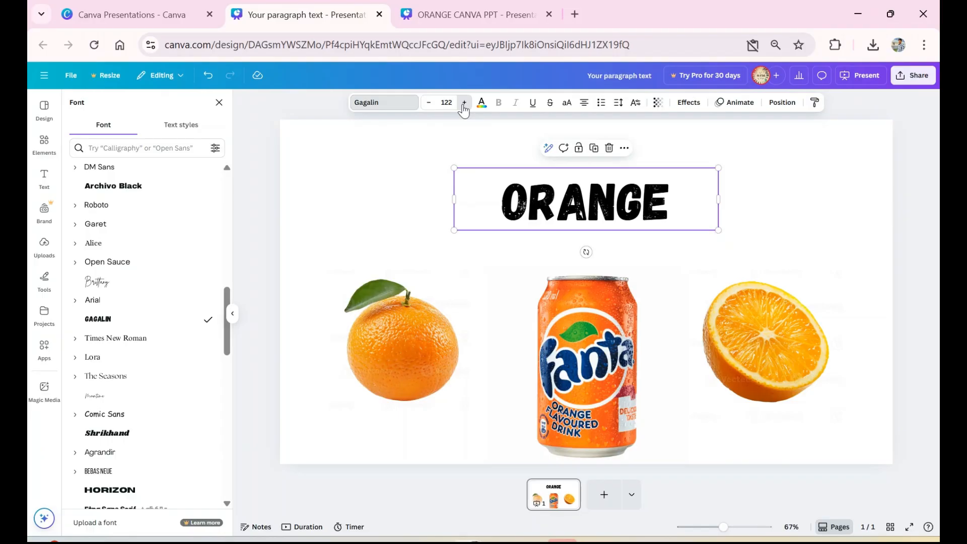
{"action": "triple_click", "coordinate": [463, 103]}
{"action": "triple_click", "coordinate": [463, 103]}
{"action": "triple_click", "coordinate": [464, 103]}
{"action": "triple_click", "coordinate": [463, 103]}
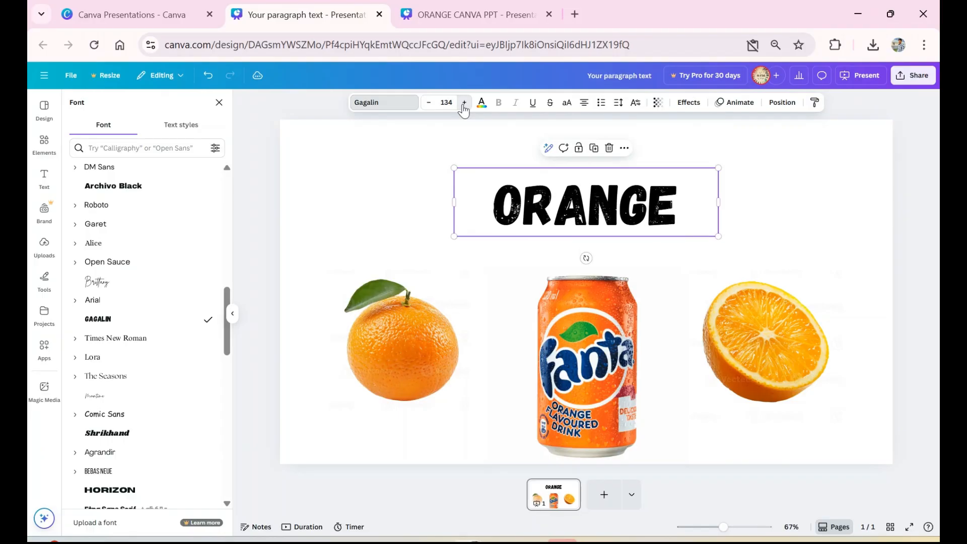
{"action": "triple_click", "coordinate": [464, 103]}
{"action": "triple_click", "coordinate": [464, 104]}
{"action": "triple_click", "coordinate": [464, 103]}
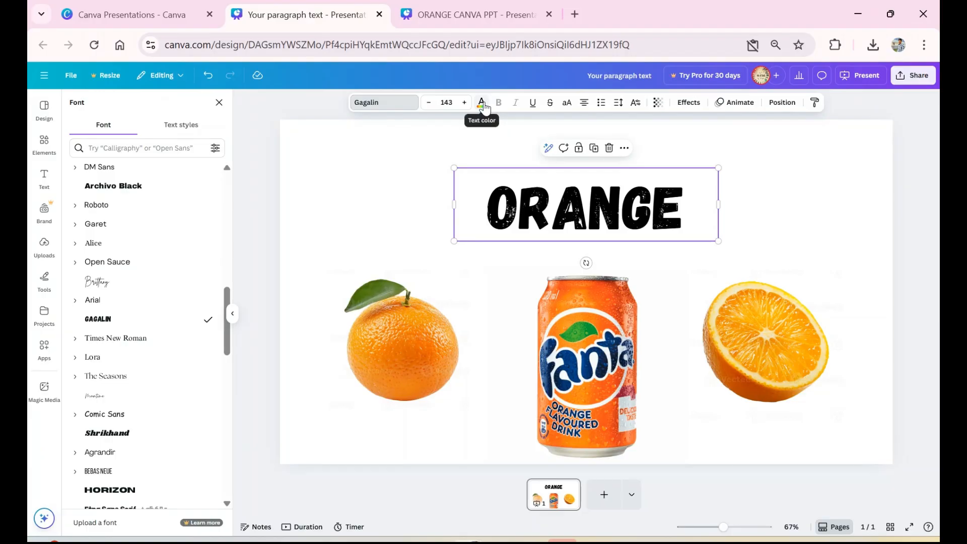
{"action": "left_click", "coordinate": [424, 165]}
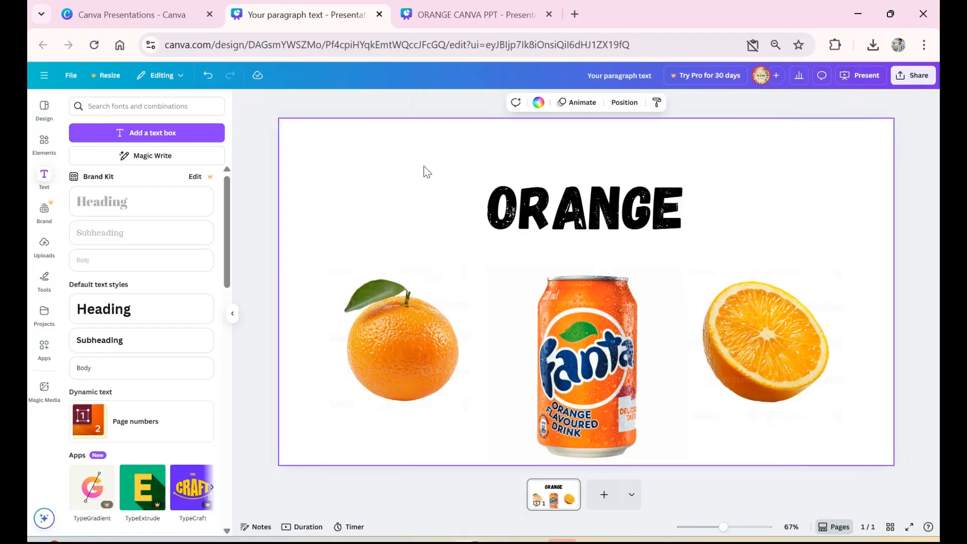
{"action": "left_click", "coordinate": [524, 207]}
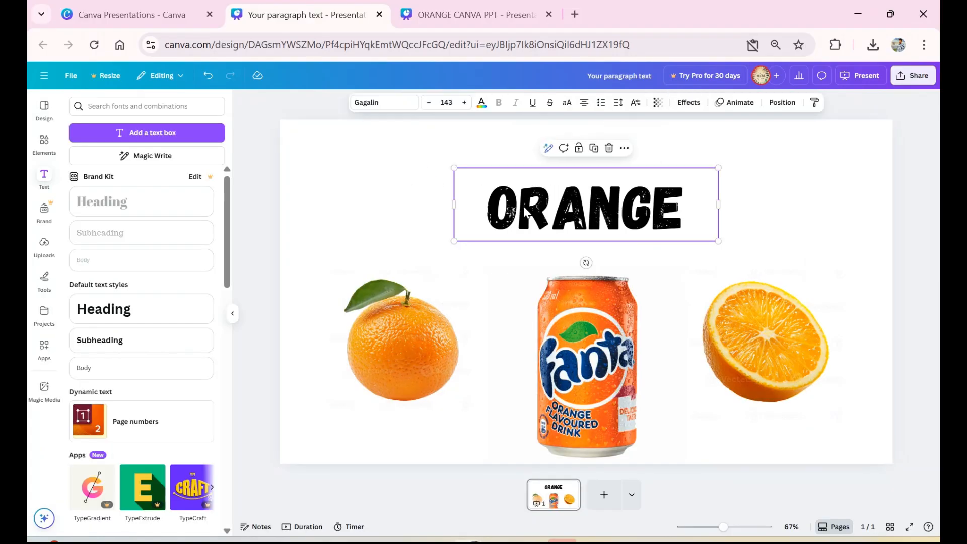
- Add another text box to the slide and replace its placeholder text with "A Fresh Flavour"
{"action": "left_click", "coordinate": [270, 167]}
{"action": "left_click", "coordinate": [160, 133]}
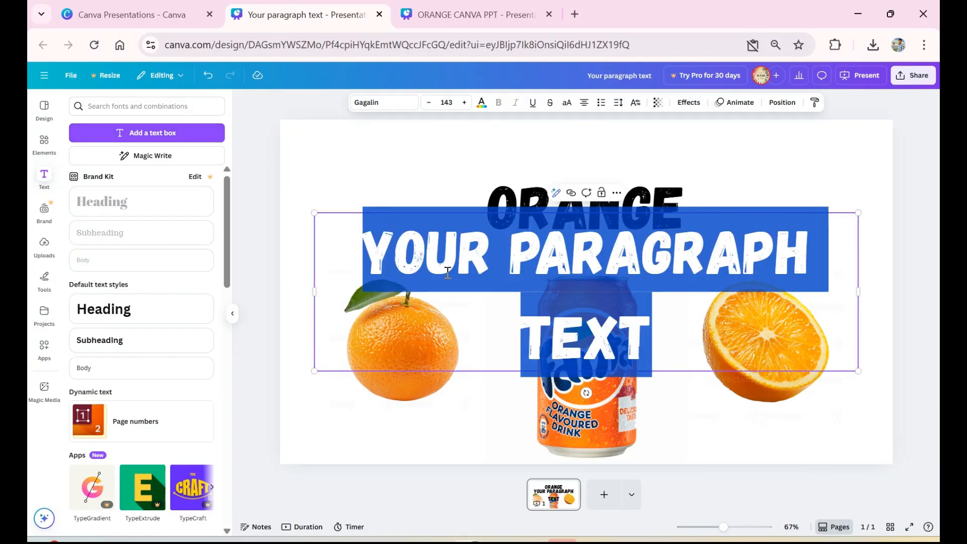
{"action": "type", "text": "A FRESH FLA"}
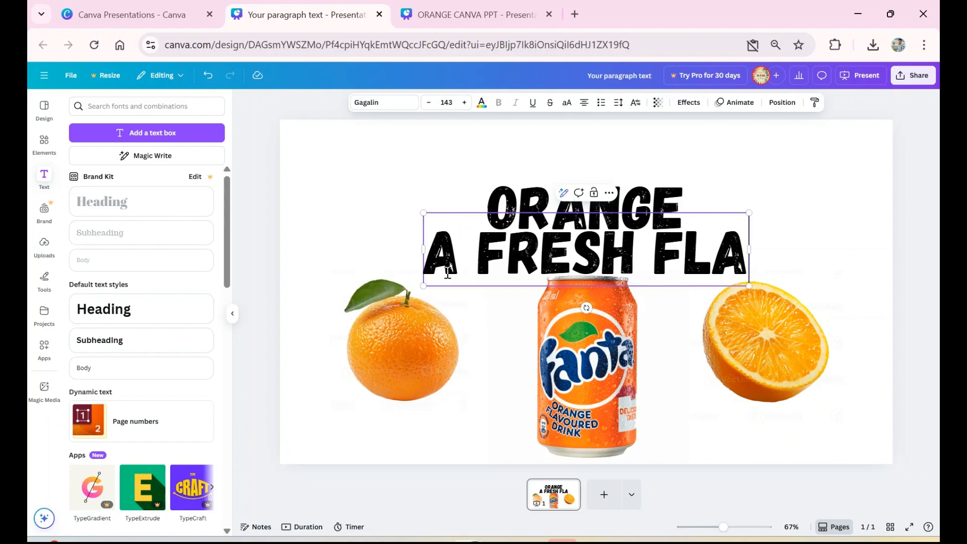
{"action": "type", "text": "VOUR"}
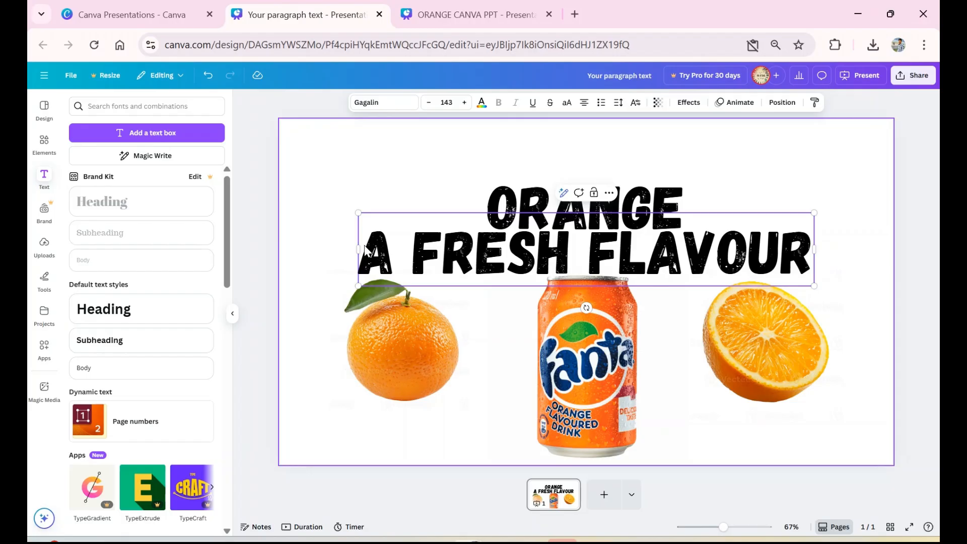
- Set the "A Fresh Flavour" text in Above the Beyond Script, shrink it to about size 27.4 and centre it above the ORANGE heading
{"action": "left_click", "coordinate": [397, 104]}
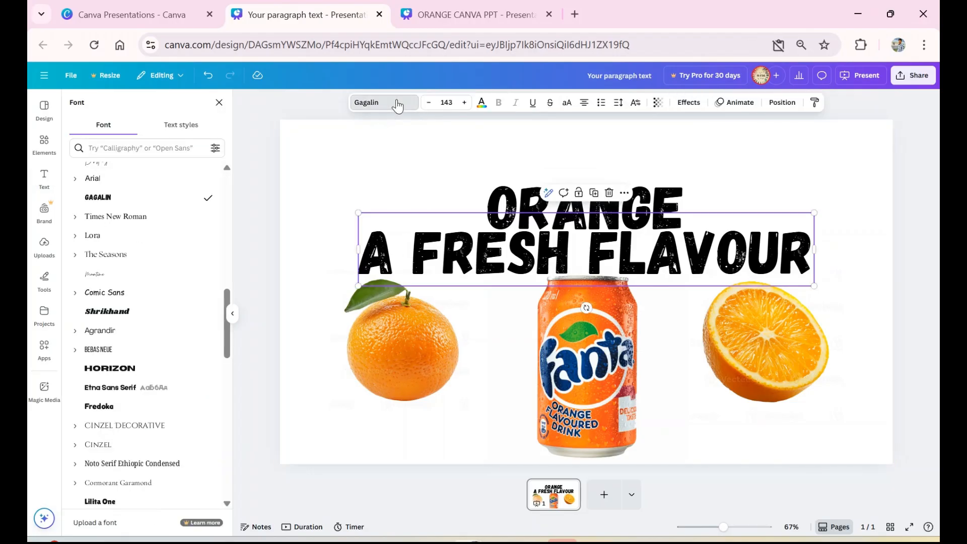
{"action": "scroll", "coordinate": [117, 267], "scroll_direction": "up", "scroll_amount": 10}
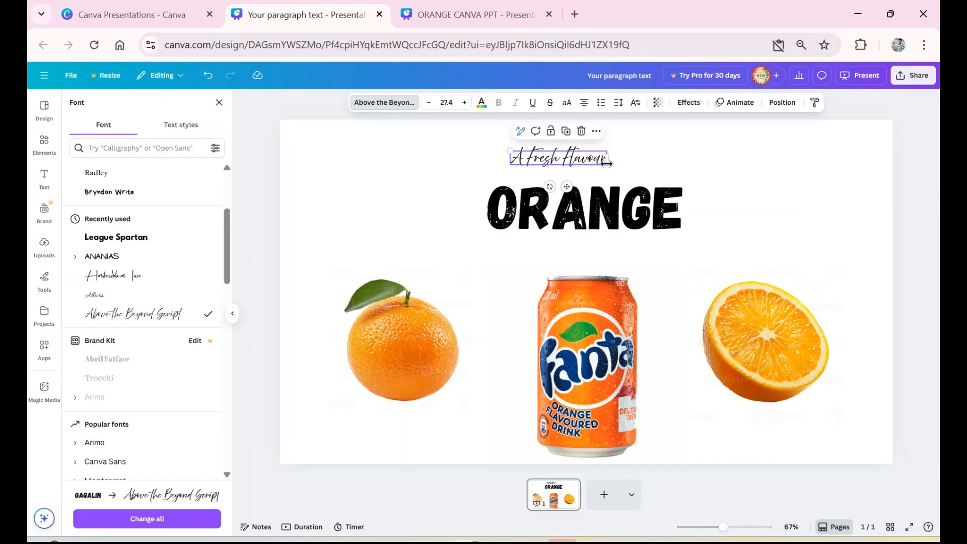
{"action": "left_click_drag", "start_coordinate": [580, 168], "coordinate": [608, 173]}
{"action": "left_click", "coordinate": [274, 196]}
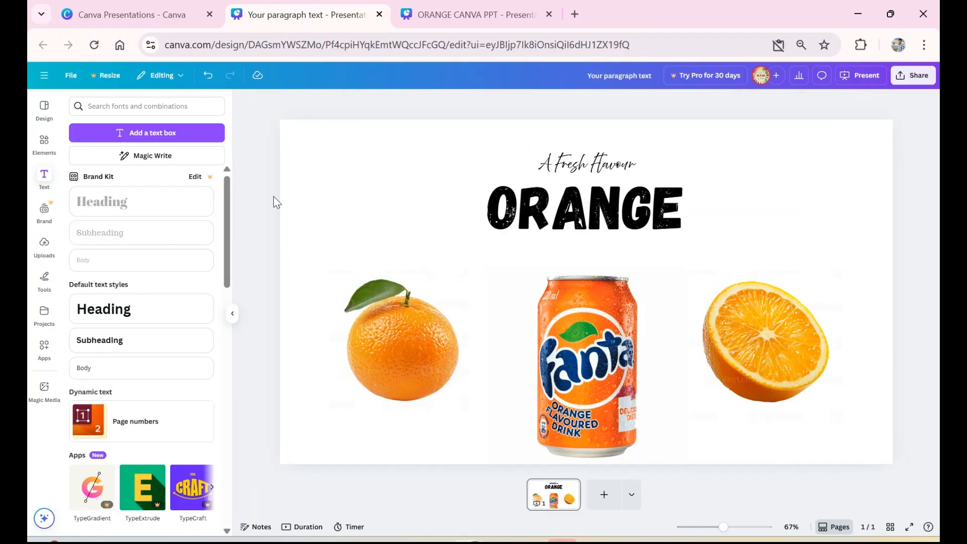
- Tilt the Fanta can slightly clockwise, enlarge it and centre it below the heading with its base running off the slide's lower edge
{"action": "left_click", "coordinate": [593, 331]}
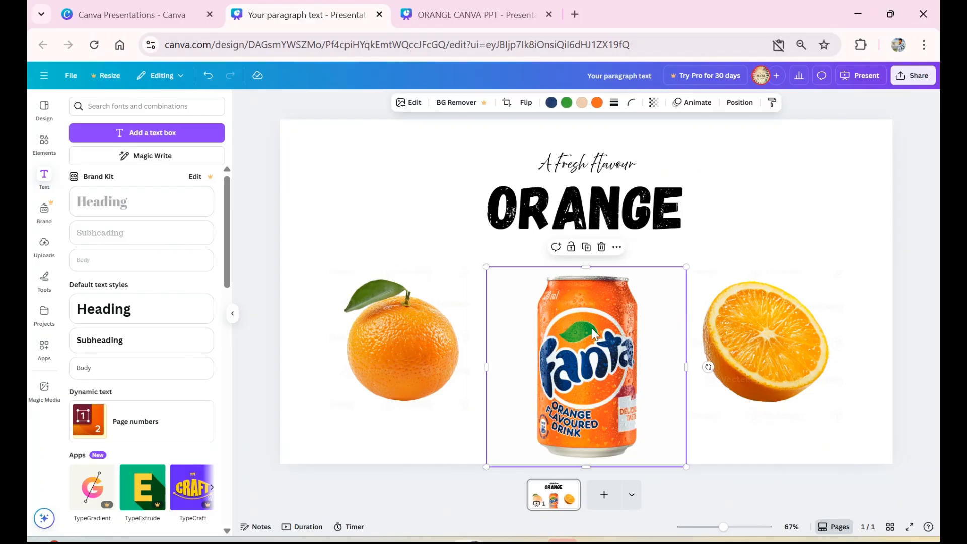
{"action": "left_click_drag", "start_coordinate": [708, 367], "coordinate": [714, 400]}
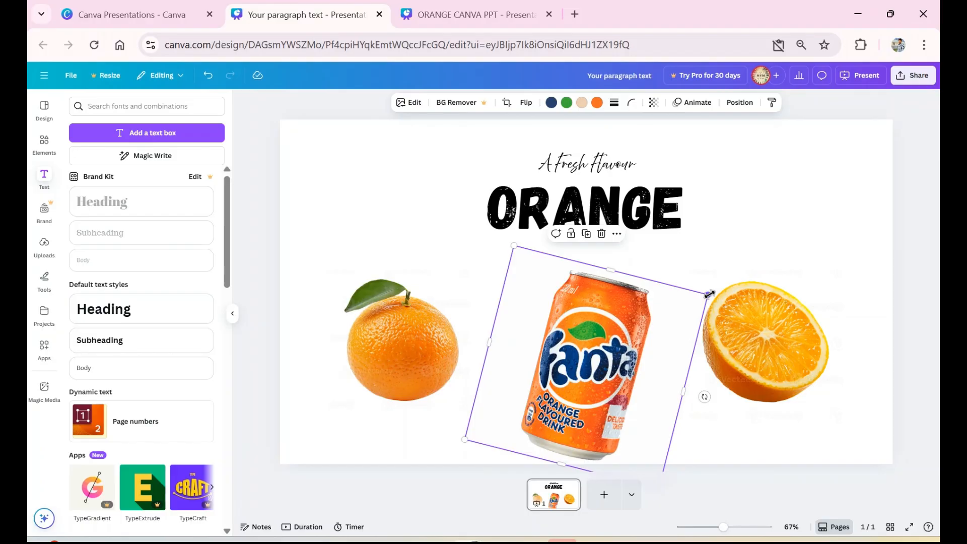
{"action": "left_click_drag", "start_coordinate": [709, 295], "coordinate": [749, 270]}
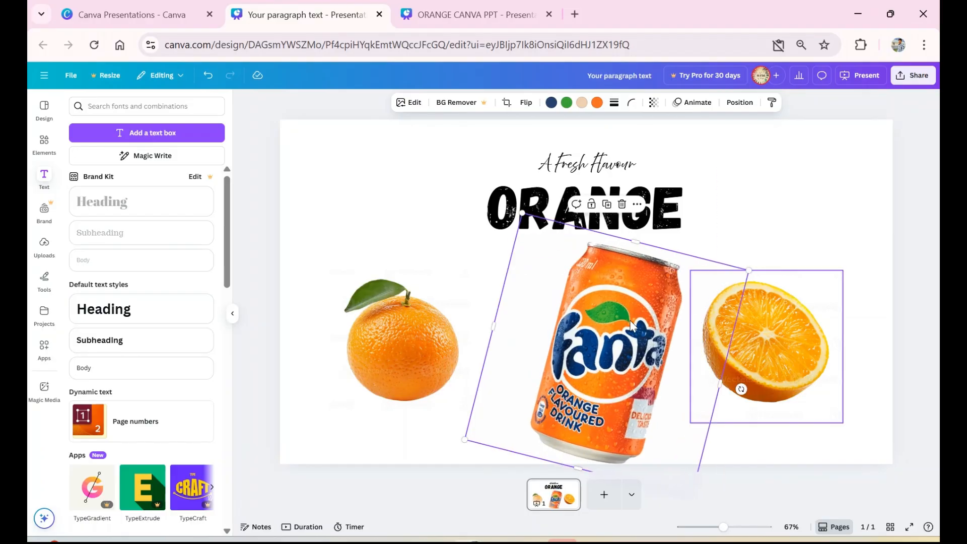
{"action": "left_click_drag", "start_coordinate": [631, 325], "coordinate": [596, 341]}
- Rotate the whole orange left of the can counterclockwise and enlarge it slightly
{"action": "left_click", "coordinate": [395, 357]}
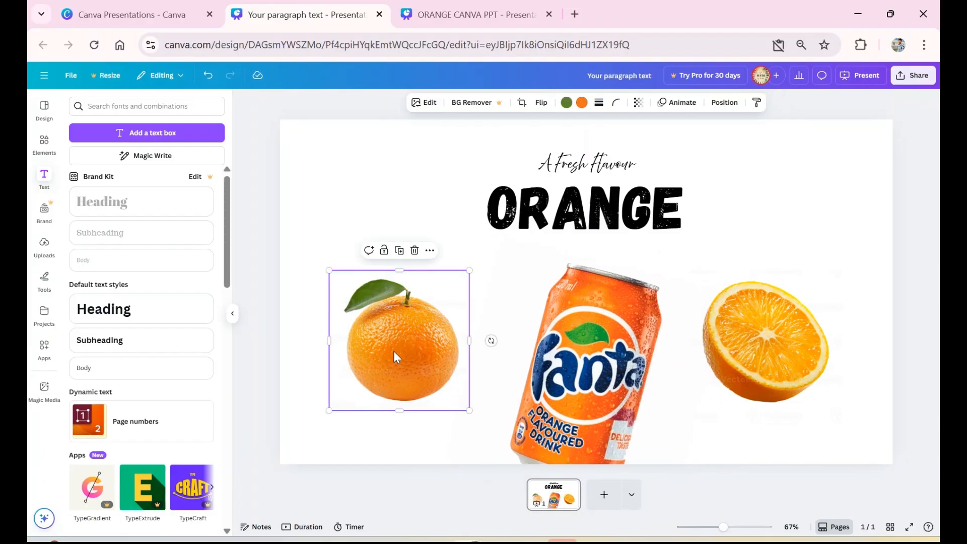
{"action": "left_click_drag", "start_coordinate": [491, 338], "coordinate": [405, 347]}
{"action": "left_click_drag", "start_coordinate": [462, 269], "coordinate": [468, 259]}
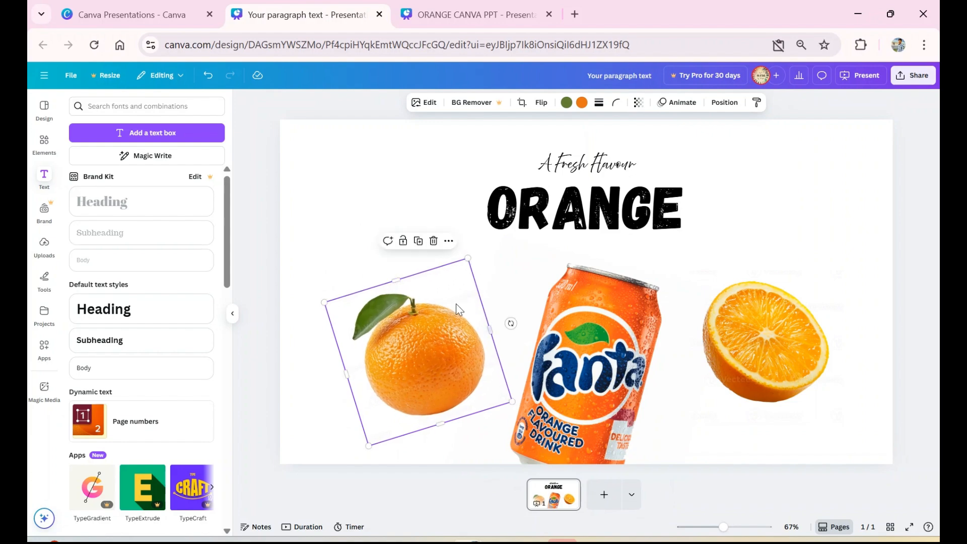
- Duplicate the whole orange, place a rotated copy right of the can, and arrange small whole and halved oranges on both sides of the heading
{"action": "key", "text": "ctrl+d"}
{"action": "left_click_drag", "start_coordinate": [451, 365], "coordinate": [418, 232]}
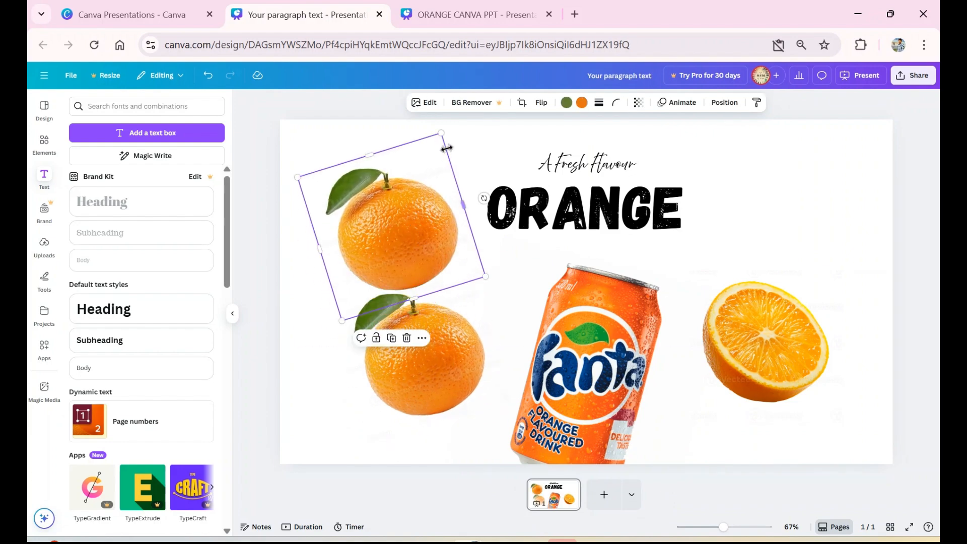
{"action": "left_click_drag", "start_coordinate": [484, 198], "coordinate": [750, 367]}
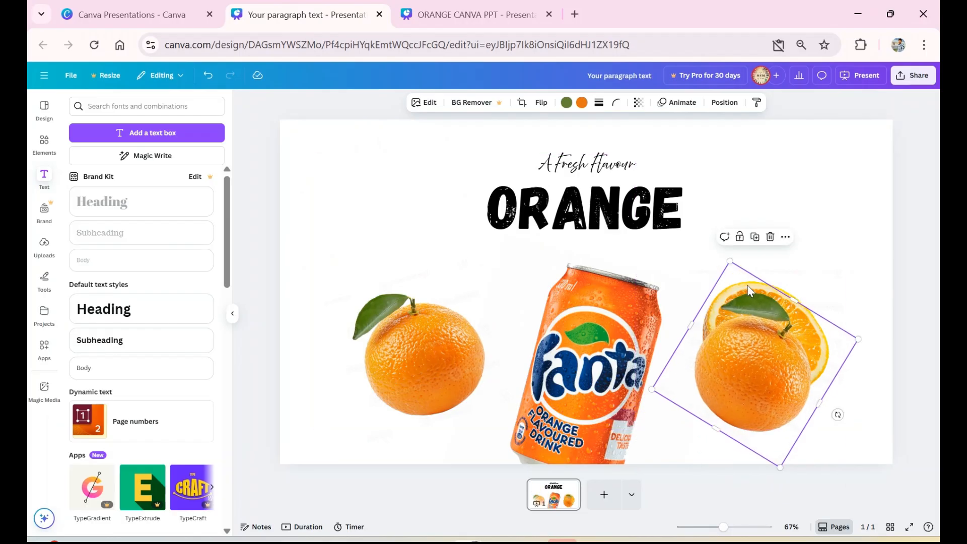
{"action": "left_click", "coordinate": [775, 282]}
{"action": "left_click_drag", "start_coordinate": [776, 282], "coordinate": [755, 195]}
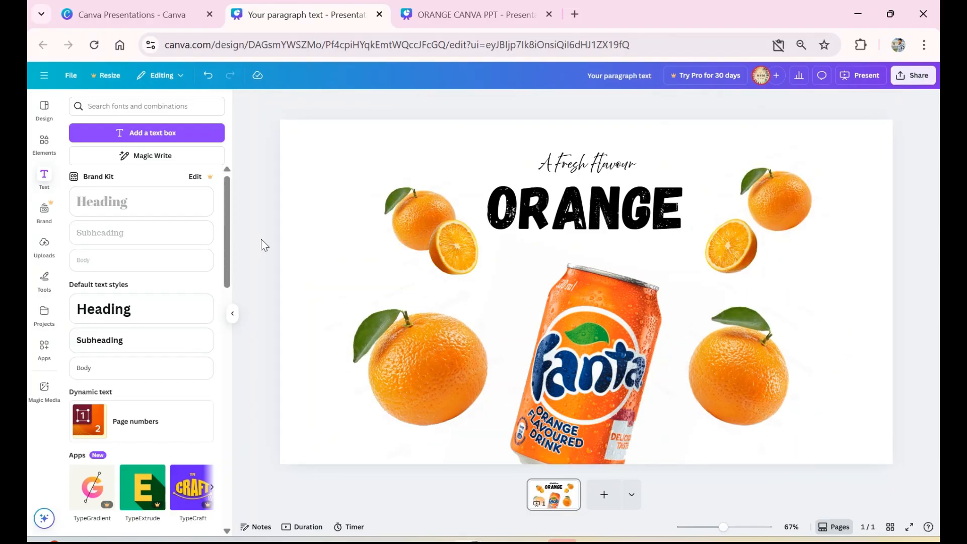
- Fill the slide background with the default yellow-to-orange gradient
{"action": "left_click", "coordinate": [307, 165]}
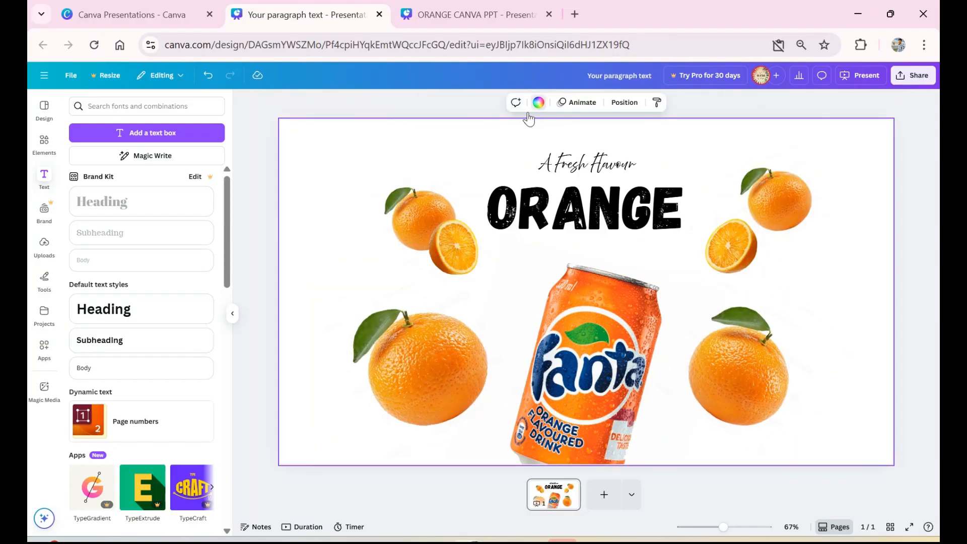
{"action": "left_click", "coordinate": [538, 102]}
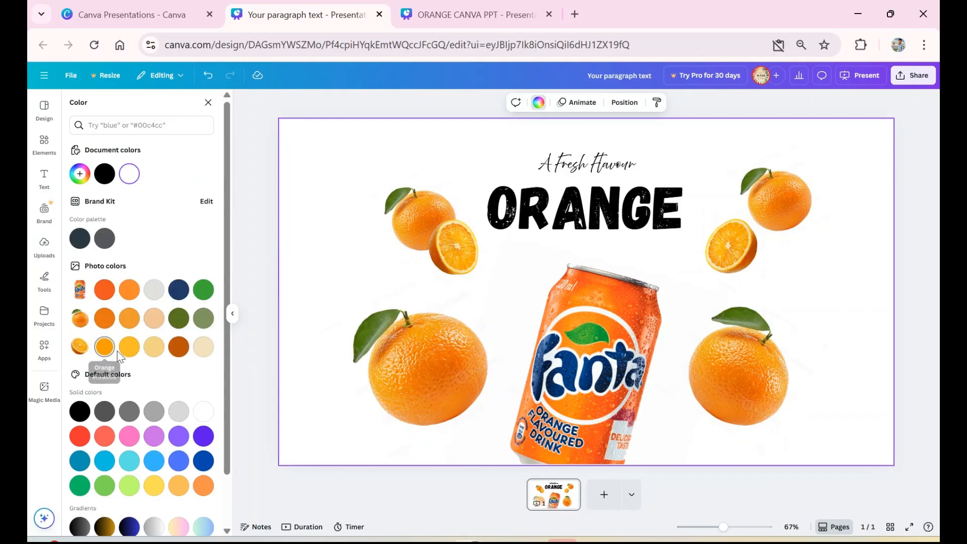
{"action": "scroll", "coordinate": [130, 371], "scroll_direction": "down", "scroll_amount": 2}
{"action": "left_click", "coordinate": [153, 519]}
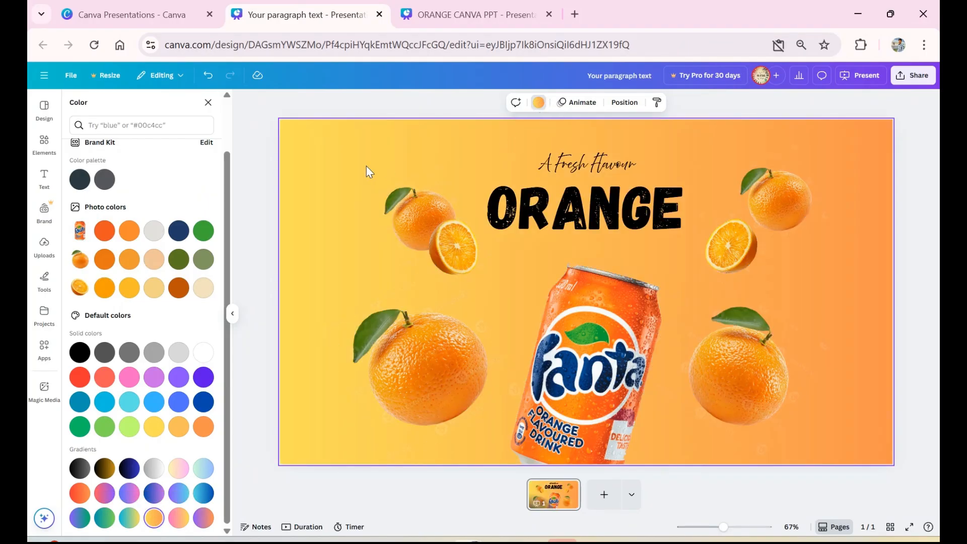
- Change the background gradient's style to radial, with yellow at the centre and orange towards the edges
{"action": "scroll", "coordinate": [121, 297], "scroll_direction": "up", "scroll_amount": 2}
{"action": "scroll", "coordinate": [124, 314], "scroll_direction": "down", "scroll_amount": 2}
{"action": "scroll", "coordinate": [141, 353], "scroll_direction": "up", "scroll_amount": 3}
{"action": "left_click", "coordinate": [130, 174]}
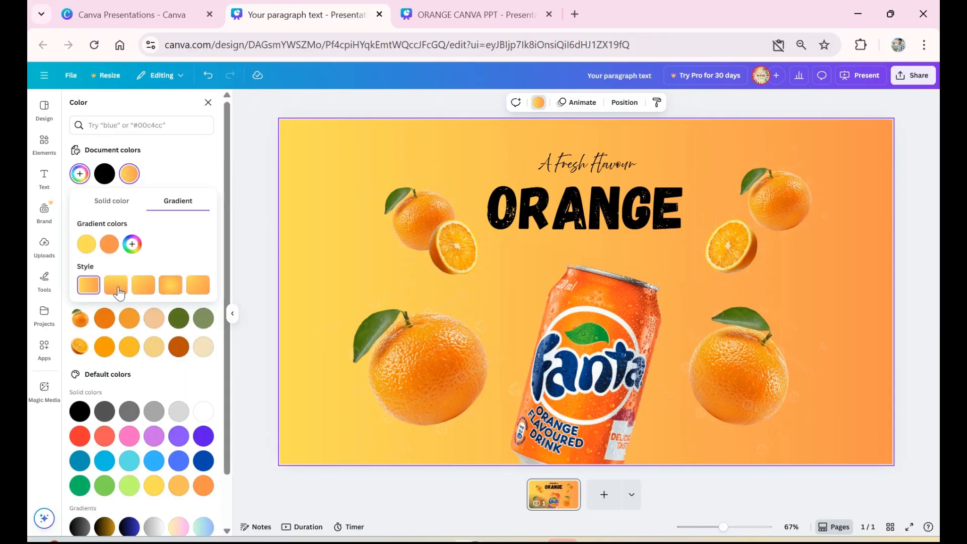
{"action": "left_click", "coordinate": [170, 286]}
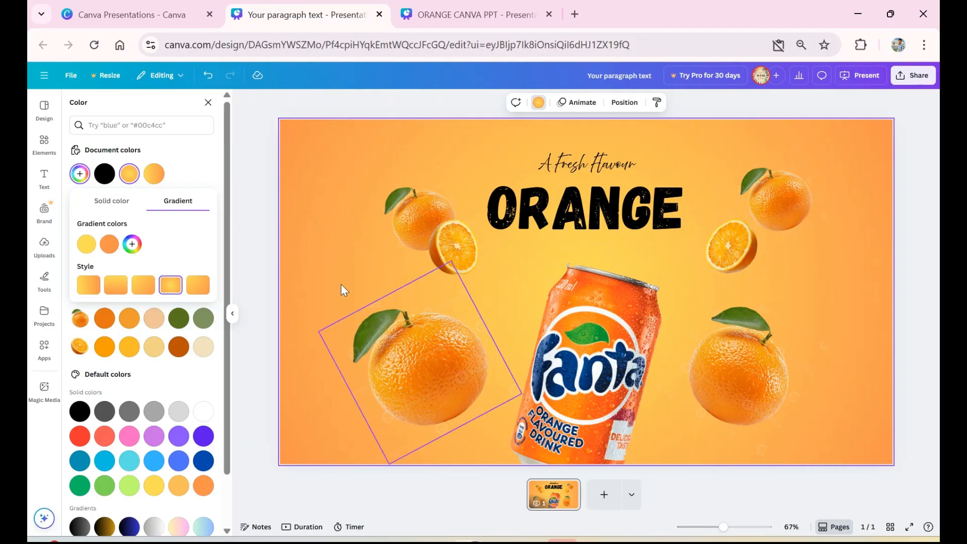
{"action": "left_click", "coordinate": [252, 247]}
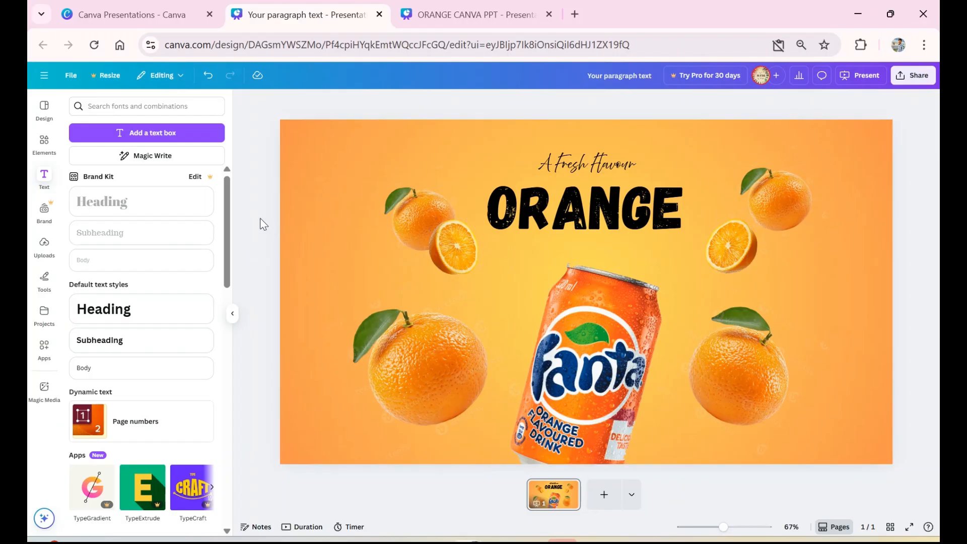
- Duplicate the finished orange slide as a second page
{"action": "left_click", "coordinate": [562, 498]}
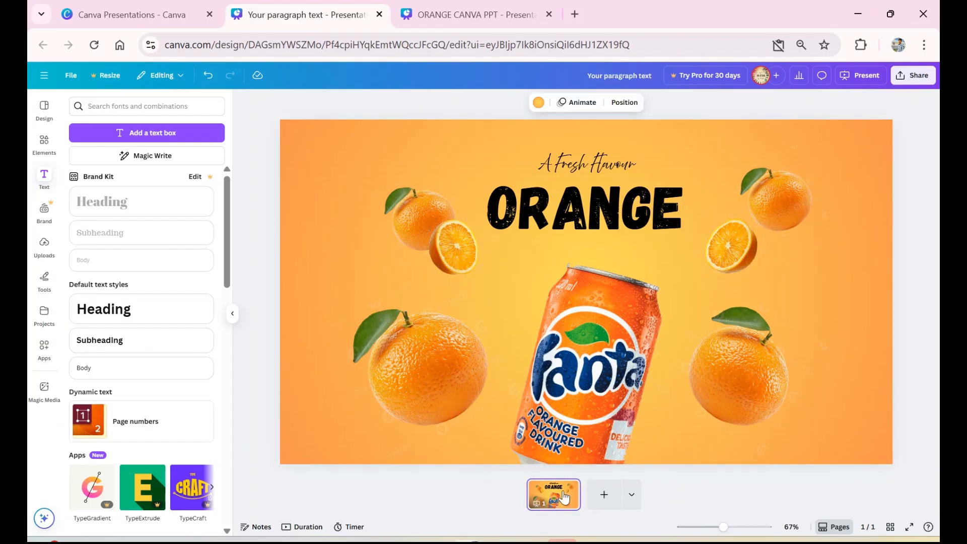
{"action": "right_click", "coordinate": [555, 498]}
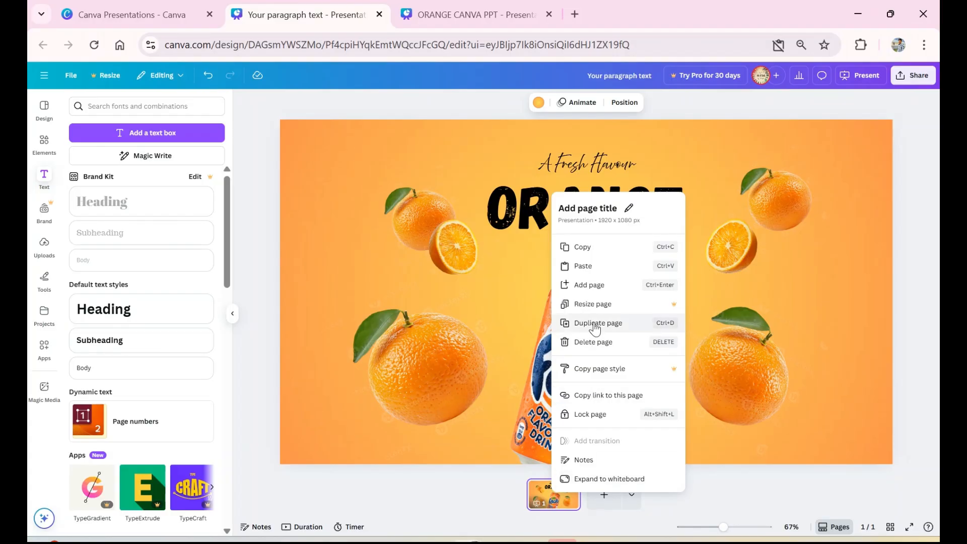
{"action": "left_click", "coordinate": [595, 325]}
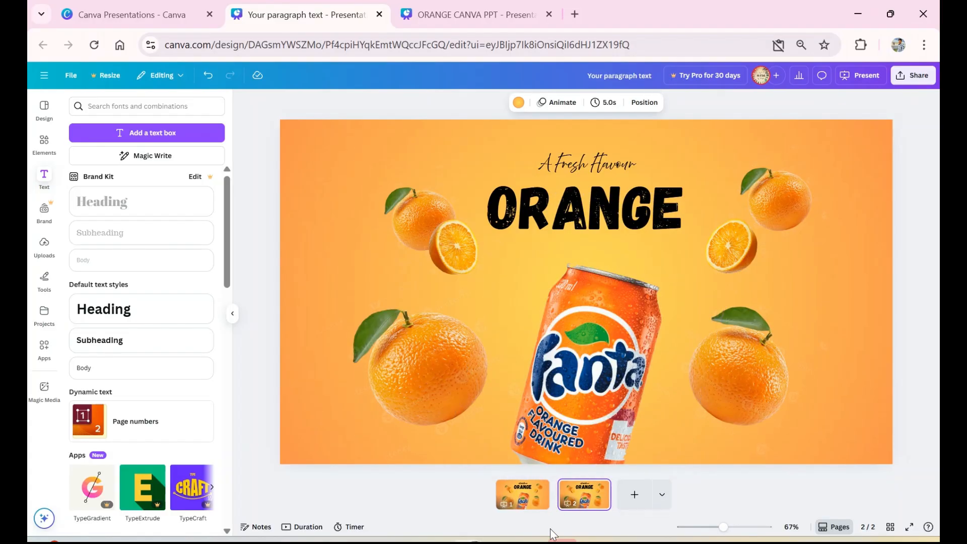
- On page 1, tilt the Fanta can counterclockwise, shrink it and centre it at the slide's lower edge
{"action": "left_click", "coordinate": [523, 498]}
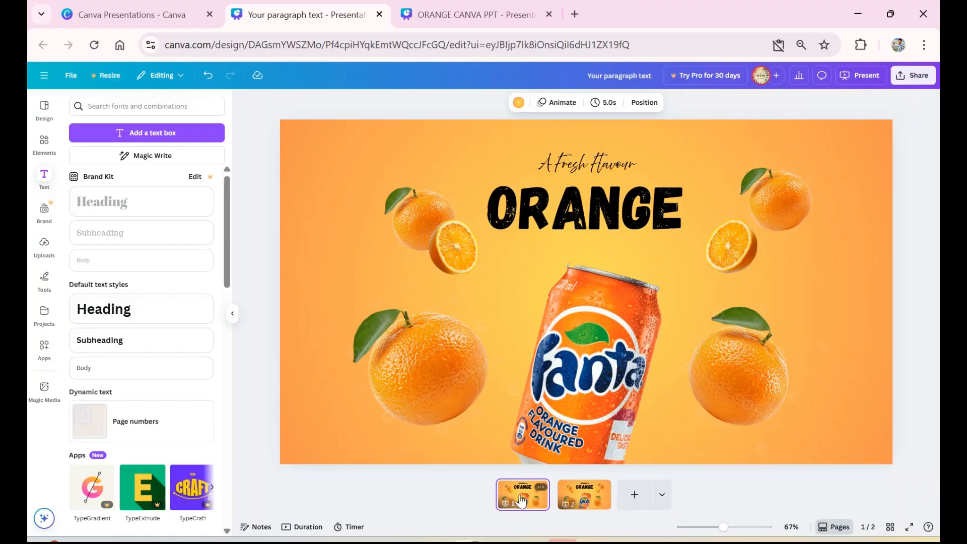
{"action": "left_click", "coordinate": [568, 358]}
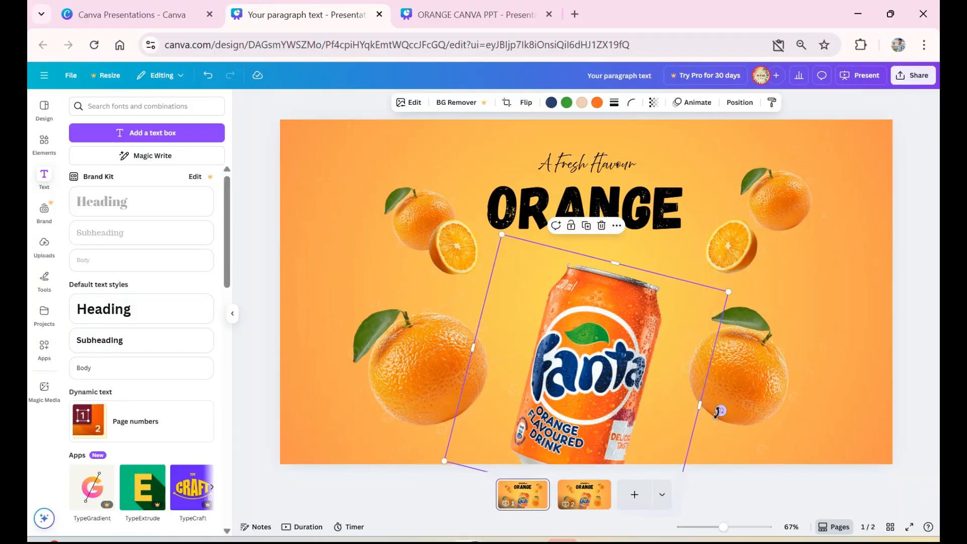
{"action": "left_click_drag", "start_coordinate": [719, 400], "coordinate": [722, 349]}
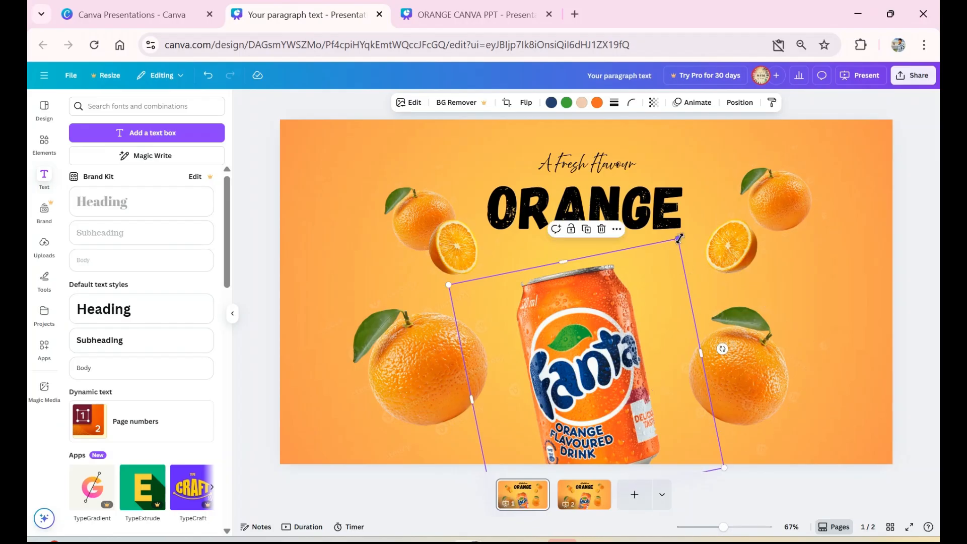
{"action": "left_click_drag", "start_coordinate": [679, 238], "coordinate": [617, 329]}
{"action": "left_click_drag", "start_coordinate": [593, 386], "coordinate": [587, 380]}
- Shrink the whole and halved oranges left of the ORANGE heading and move them onto the can's label
{"action": "left_click", "coordinate": [421, 222]}
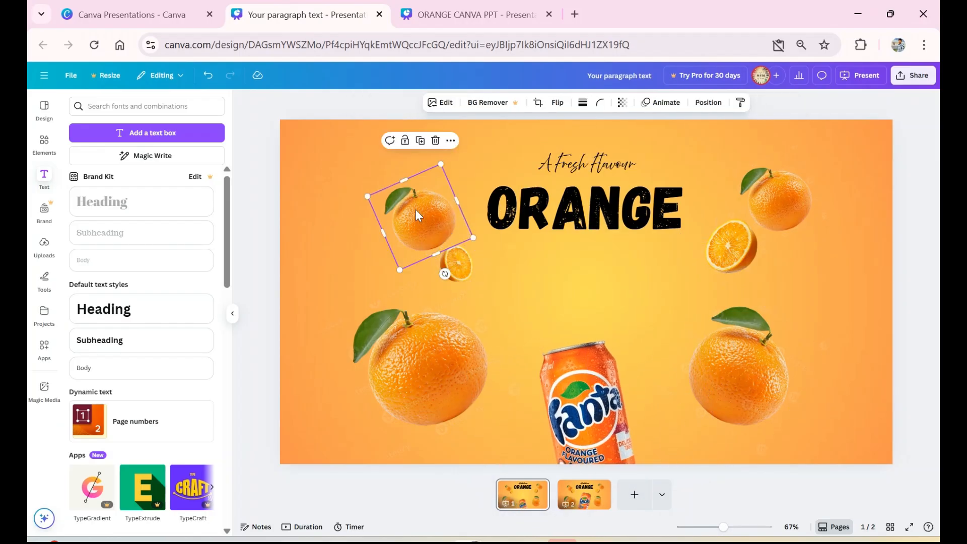
{"action": "left_click_drag", "start_coordinate": [443, 164], "coordinate": [583, 415]}
{"action": "left_click_drag", "start_coordinate": [468, 274], "coordinate": [584, 410]}
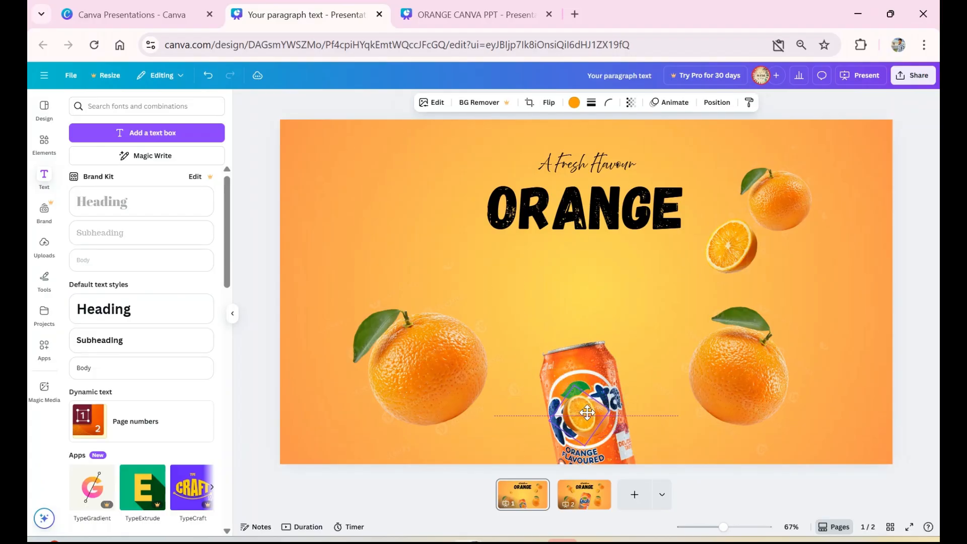
- Shrink the large whole orange right of the can and move it onto the label, along with the two smaller oranges right of the heading
{"action": "left_click", "coordinate": [714, 370]}
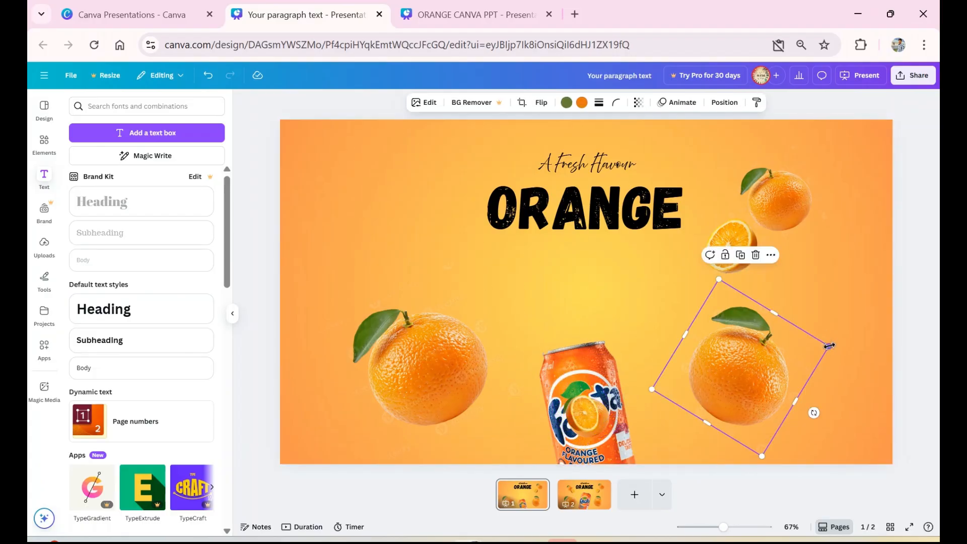
{"action": "left_click_drag", "start_coordinate": [830, 347], "coordinate": [584, 405]}
{"action": "left_click", "coordinate": [732, 259]}
{"action": "left_click", "coordinate": [763, 227]}
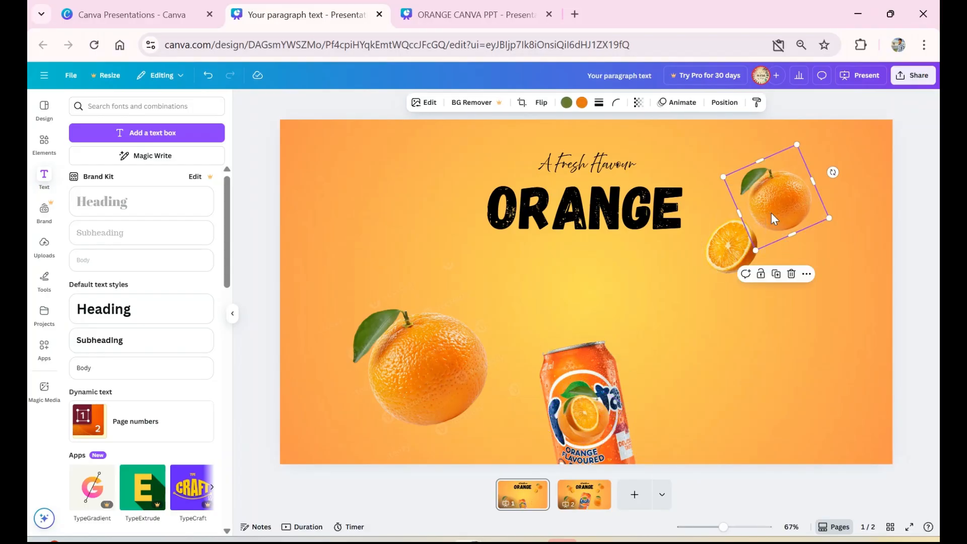
{"action": "left_click_drag", "start_coordinate": [795, 147], "coordinate": [635, 424]}
{"action": "left_click", "coordinate": [723, 250]}
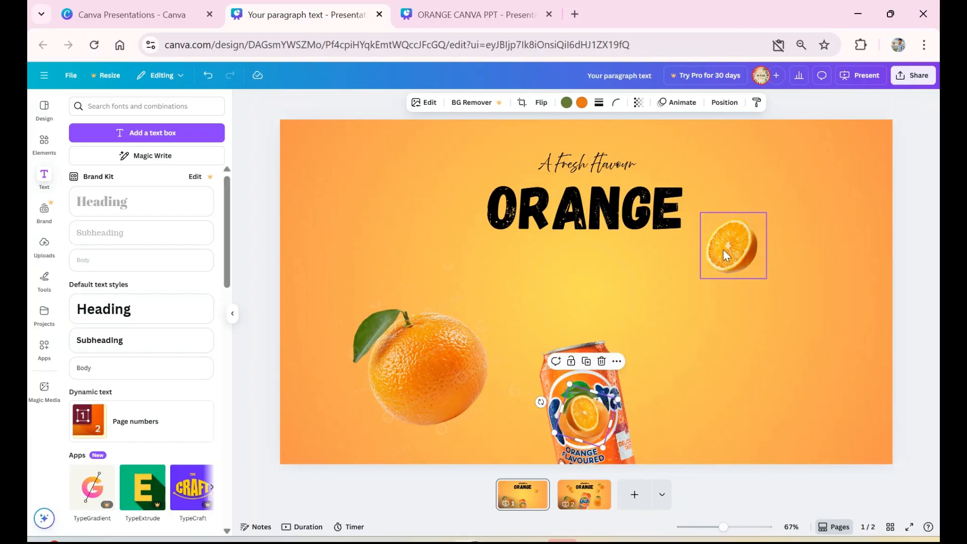
{"action": "left_click_drag", "start_coordinate": [788, 246], "coordinate": [594, 418]}
- Rotate the large orange left of the can clockwise, shrink it and move it onto the can's label
{"action": "left_click", "coordinate": [445, 366]}
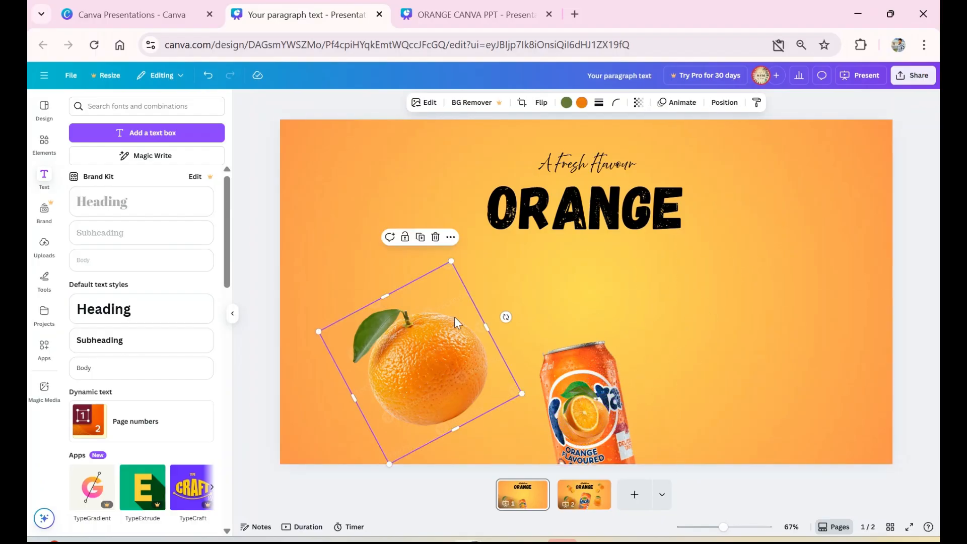
{"action": "left_click_drag", "start_coordinate": [504, 317], "coordinate": [512, 384]}
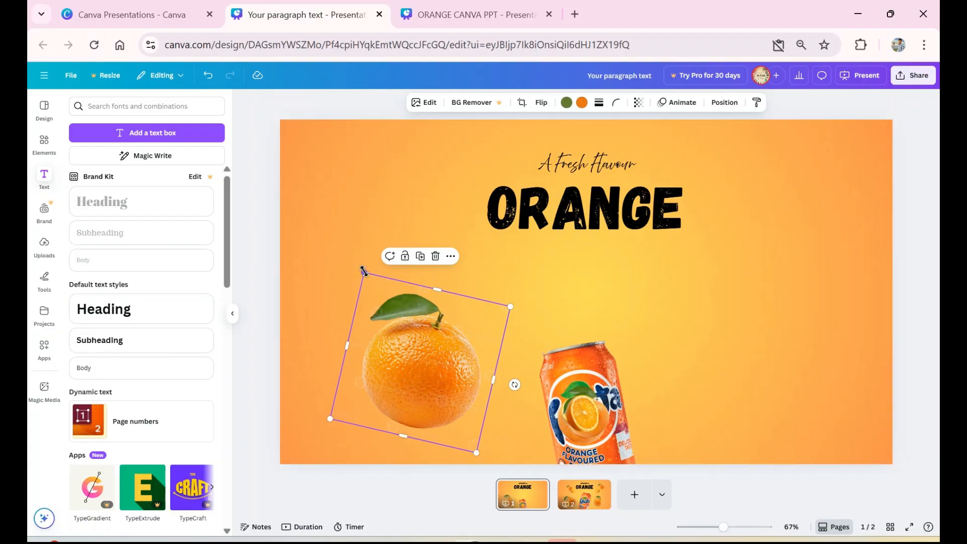
{"action": "left_click_drag", "start_coordinate": [361, 275], "coordinate": [579, 413]}
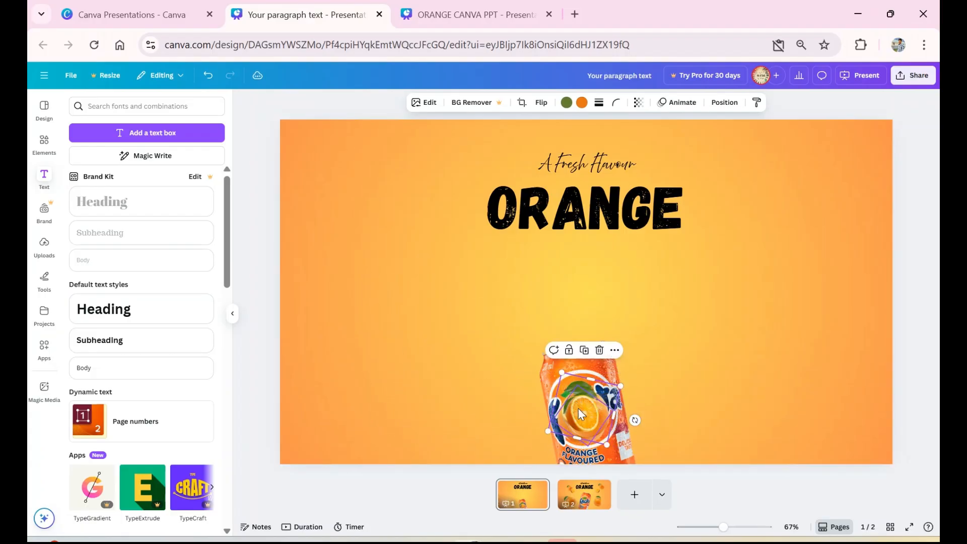
- Bring the Fanta can on page 1 to the front so it covers the gathered oranges
{"action": "left_click", "coordinate": [552, 366]}
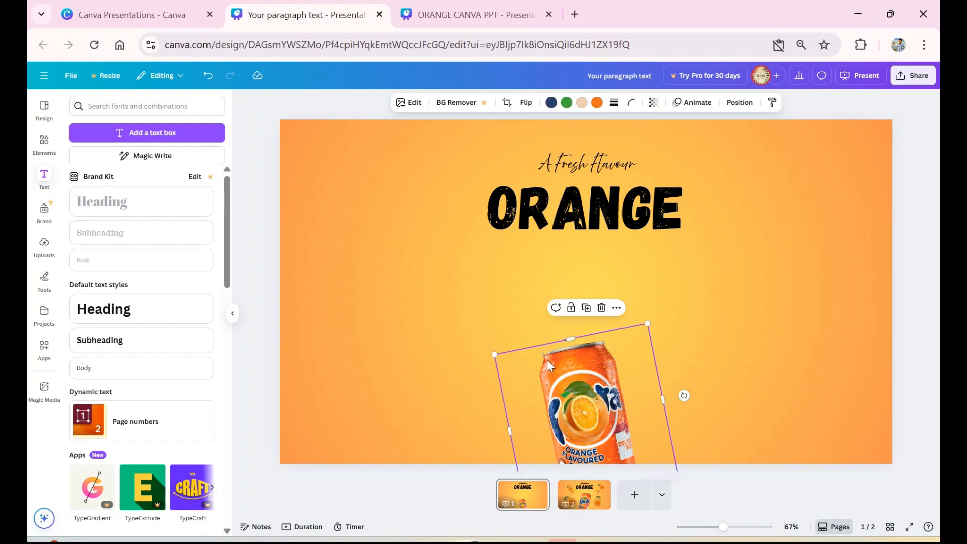
{"action": "right_click", "coordinate": [546, 359]}
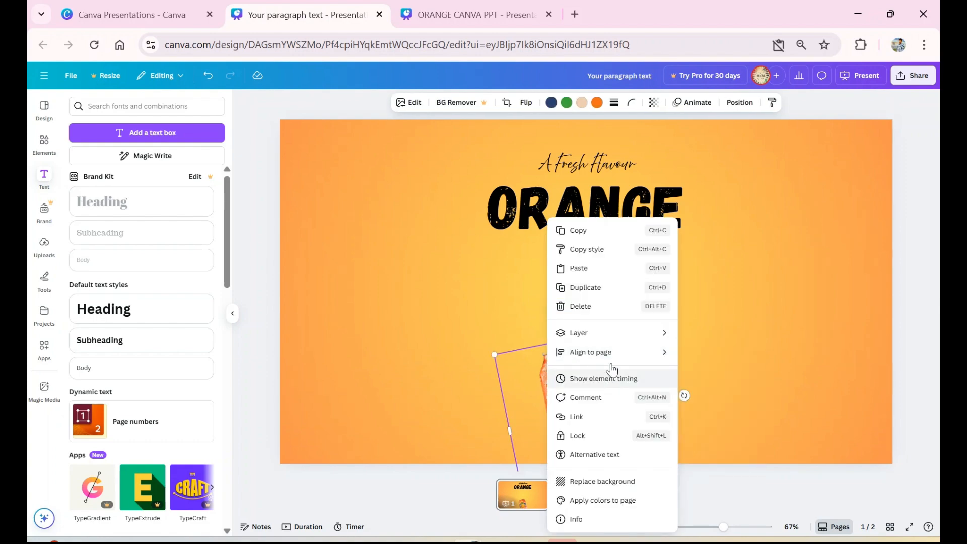
{"action": "mouse_move", "coordinate": [618, 334]}
{"action": "left_click", "coordinate": [699, 360]}
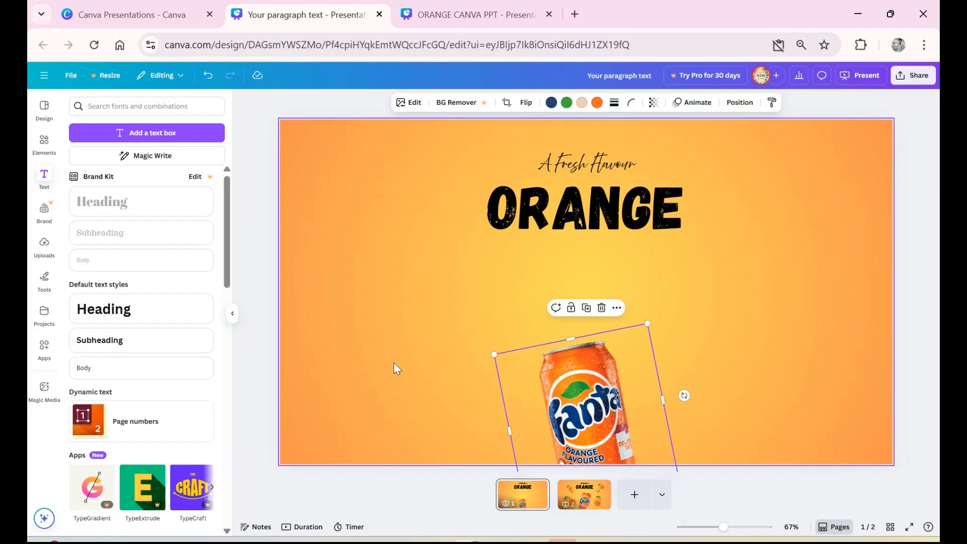
- Move the ORANGE heading down to just above the can, shrink it and centre it horizontally
{"action": "left_click_drag", "start_coordinate": [588, 206], "coordinate": [583, 296]}
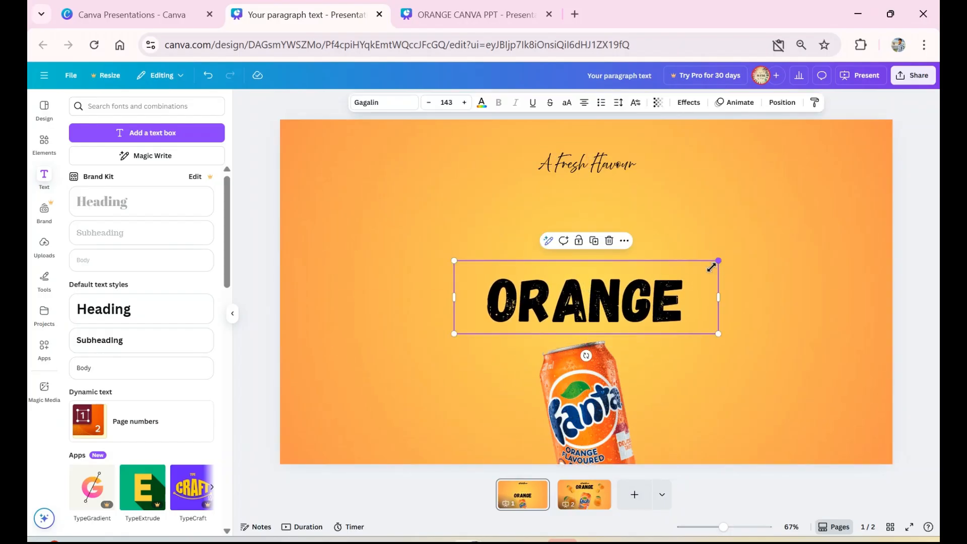
{"action": "left_click_drag", "start_coordinate": [711, 267], "coordinate": [649, 288]}
{"action": "left_click_drag", "start_coordinate": [579, 296], "coordinate": [615, 297]}
- Move the "A Fresh Flavour" tagline directly above the ORANGE heading, reduce its font size to 20.4 and centre it
{"action": "left_click_drag", "start_coordinate": [594, 161], "coordinate": [594, 259]}
{"action": "left_click", "coordinate": [429, 103]}
{"action": "left_click", "coordinate": [429, 102]}
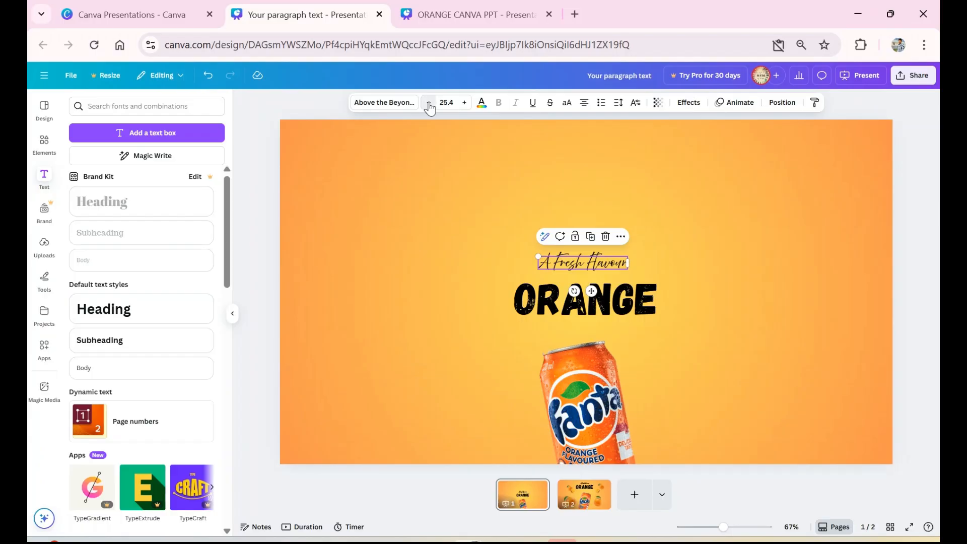
{"action": "left_click", "coordinate": [429, 103]}
{"action": "left_click", "coordinate": [429, 103]}
{"action": "left_click", "coordinate": [429, 103]}
{"action": "left_click", "coordinate": [428, 102]}
{"action": "left_click", "coordinate": [429, 103]}
{"action": "left_click_drag", "start_coordinate": [589, 266], "coordinate": [594, 263]}
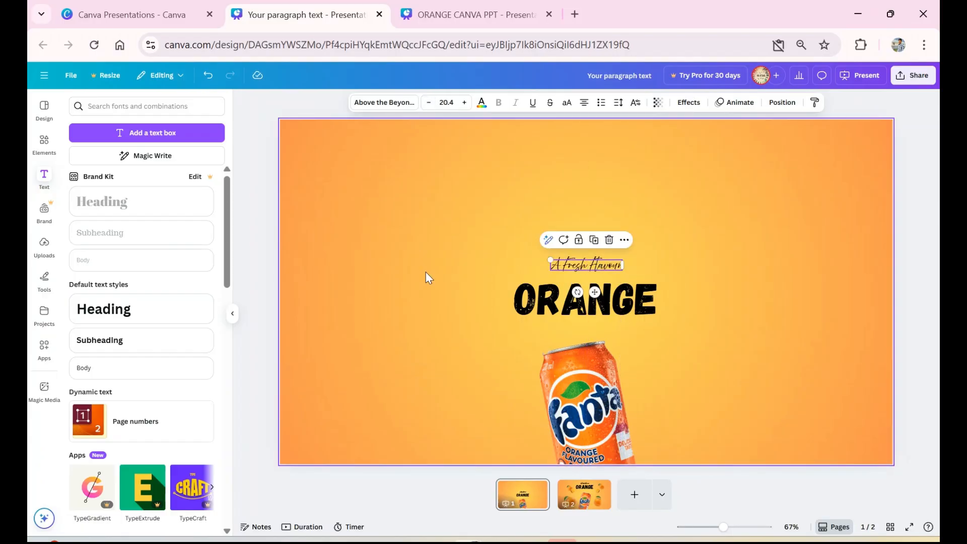
{"action": "left_click", "coordinate": [271, 252]}
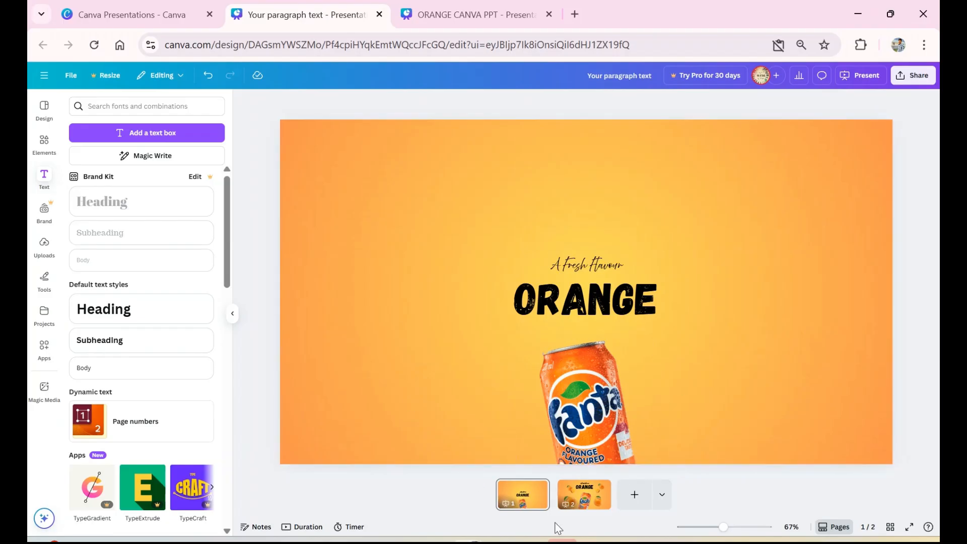
- Add a Match & Move transition between pages 1 and 2 and lengthen its duration slightly
{"action": "left_click", "coordinate": [571, 496]}
{"action": "left_click", "coordinate": [524, 497]}
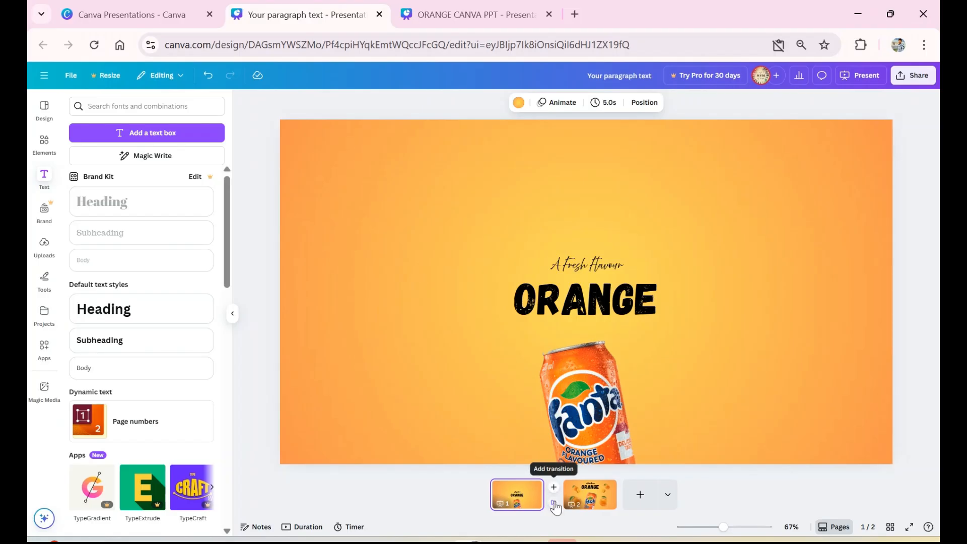
{"action": "left_click", "coordinate": [555, 505]}
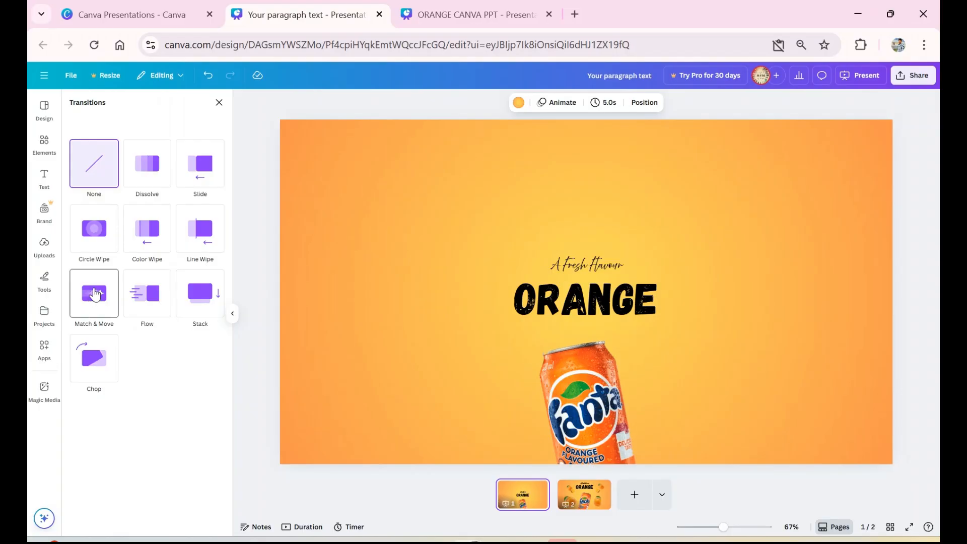
{"action": "left_click", "coordinate": [95, 295]}
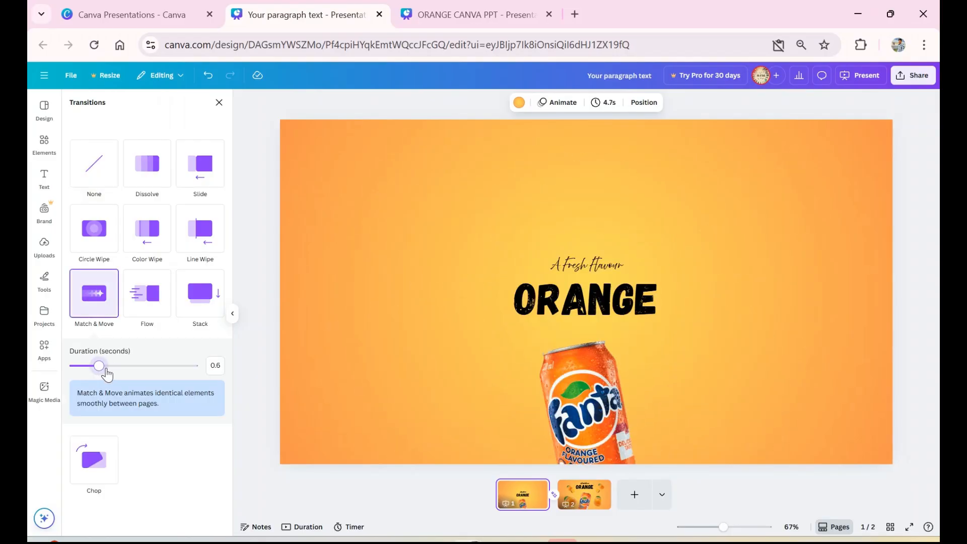
{"action": "left_click_drag", "start_coordinate": [106, 371], "coordinate": [117, 371]}
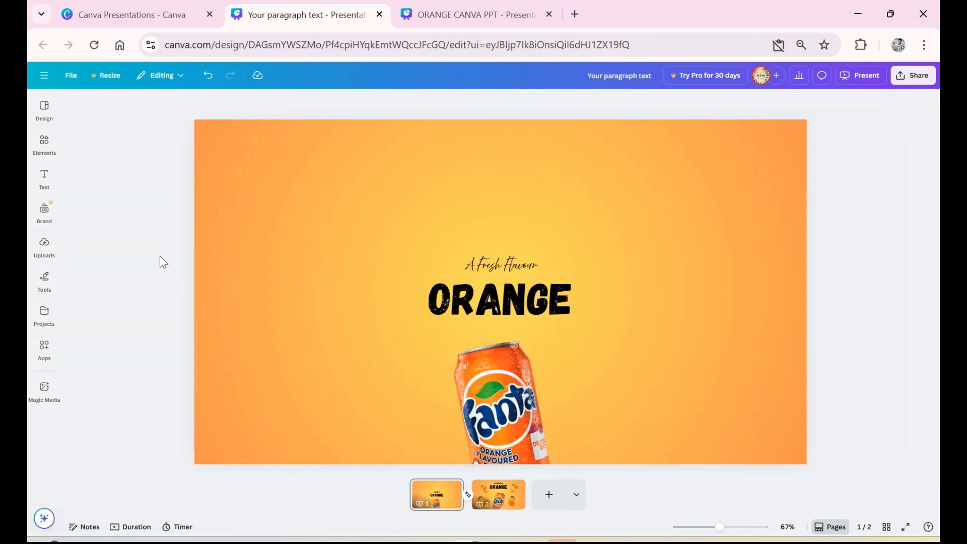
- Present the slides in full screen from page 1 to preview the transition
{"action": "left_click", "coordinate": [857, 81]}
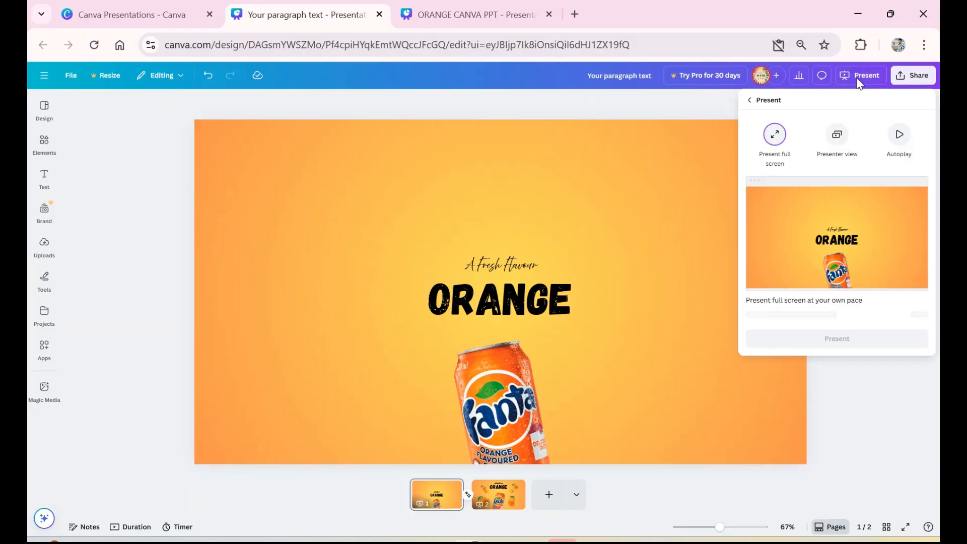
{"action": "left_click", "coordinate": [825, 323]}
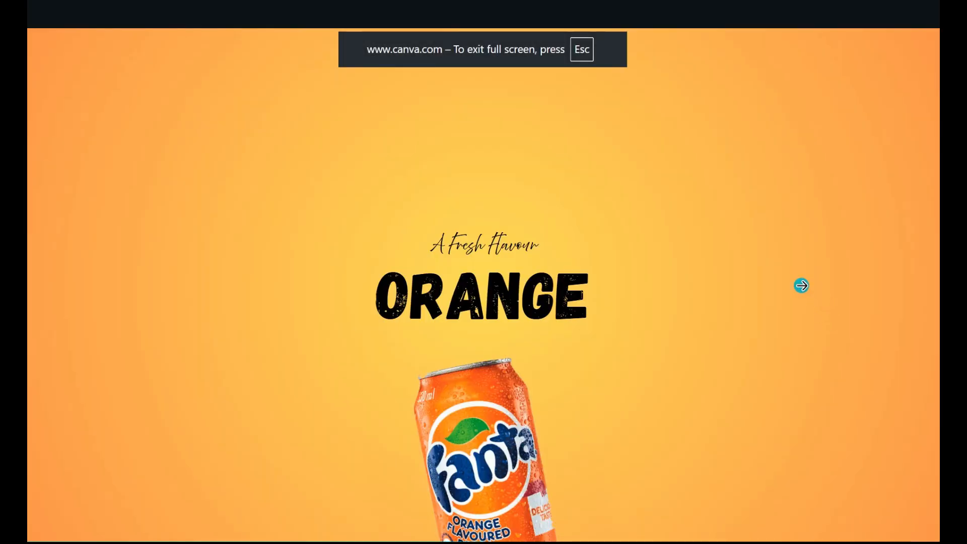